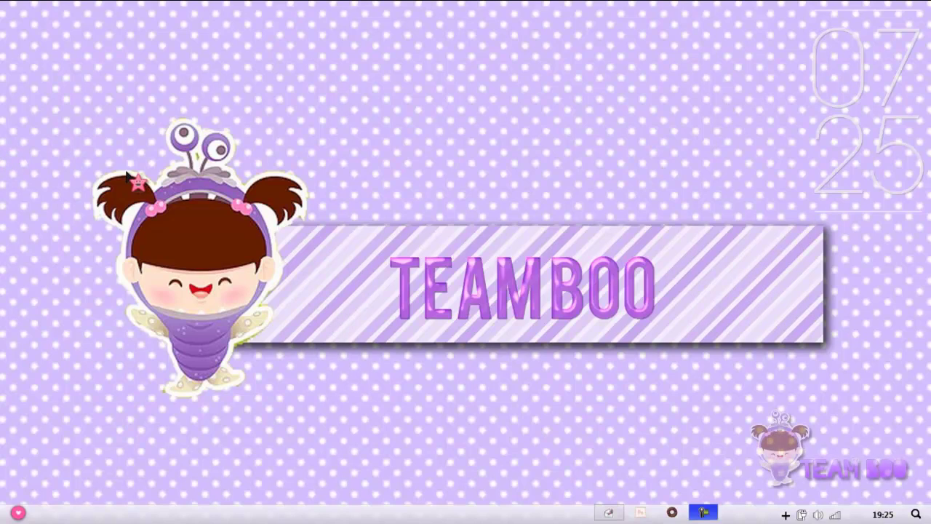
Preview the 3000 x 1000 jb cover.png from the Justin Bieber pictures folder enlarged
drag(93, 45, 794, 493)
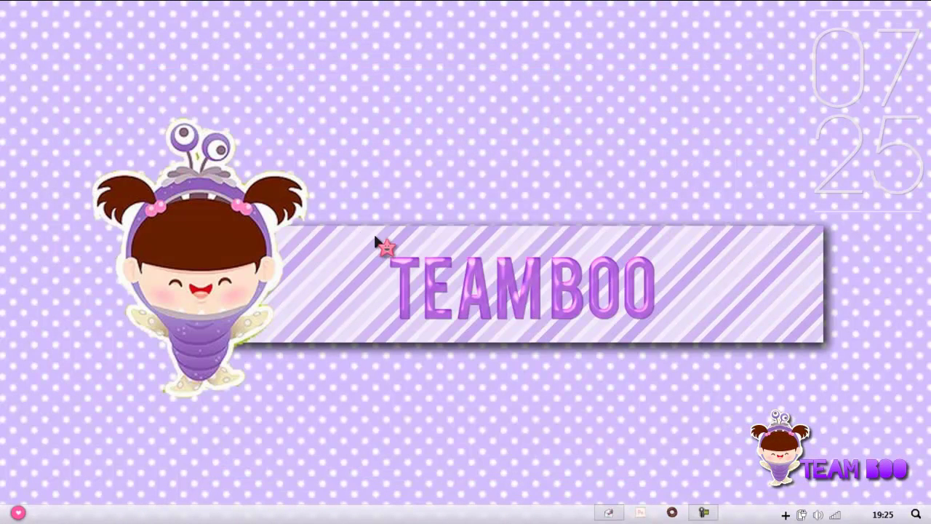
drag(376, 237, 668, 332)
drag(109, 110, 846, 438)
drag(829, 470, 40, 84)
drag(866, 442, 30, 19)
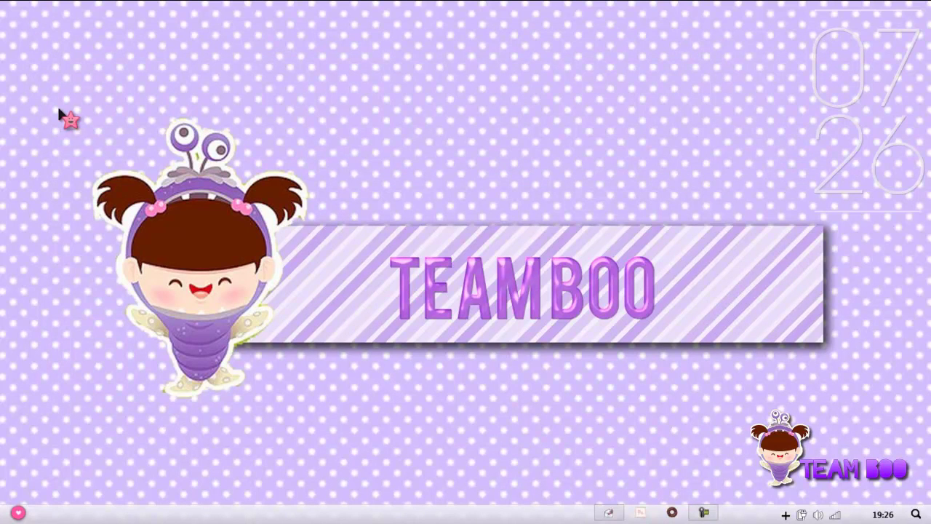
click(704, 513)
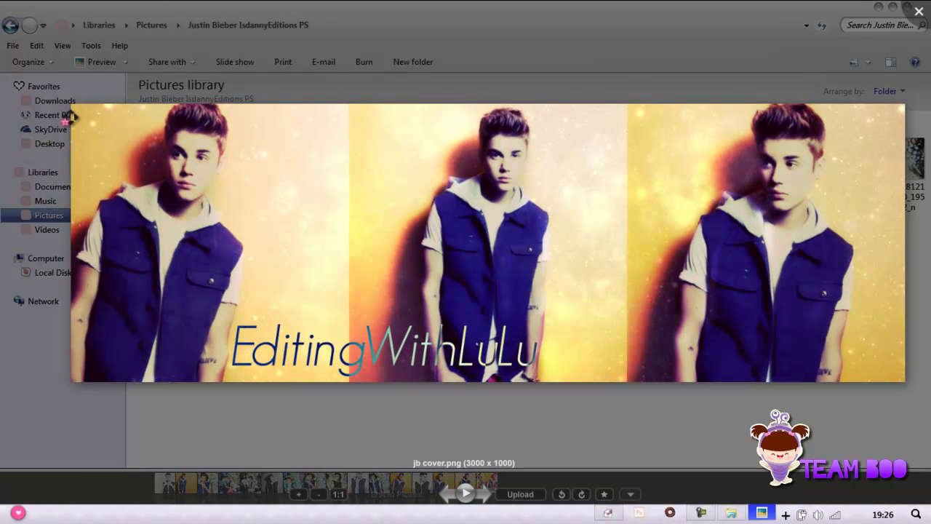
click(513, 251)
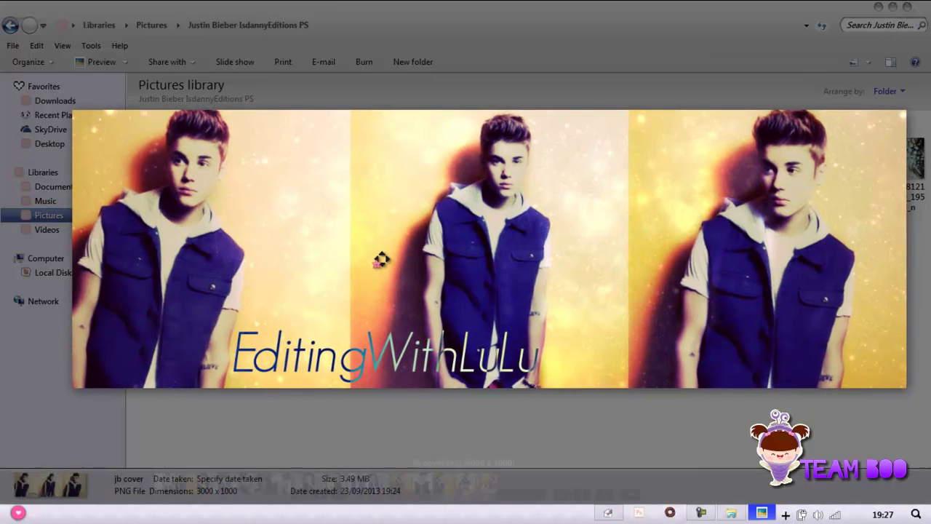
Close the cover preview and open PicMonkey from Chrome's picmonkey search results
click(657, 230)
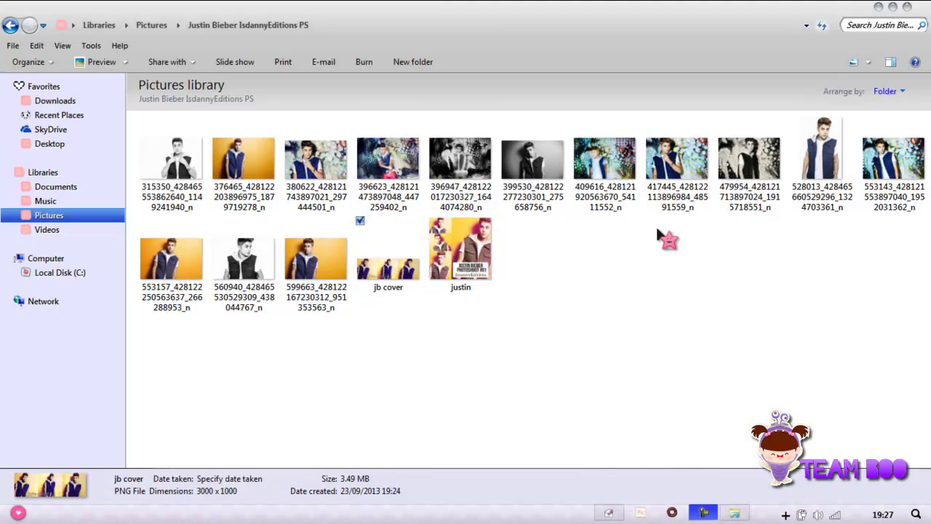
drag(713, 429, 383, 322)
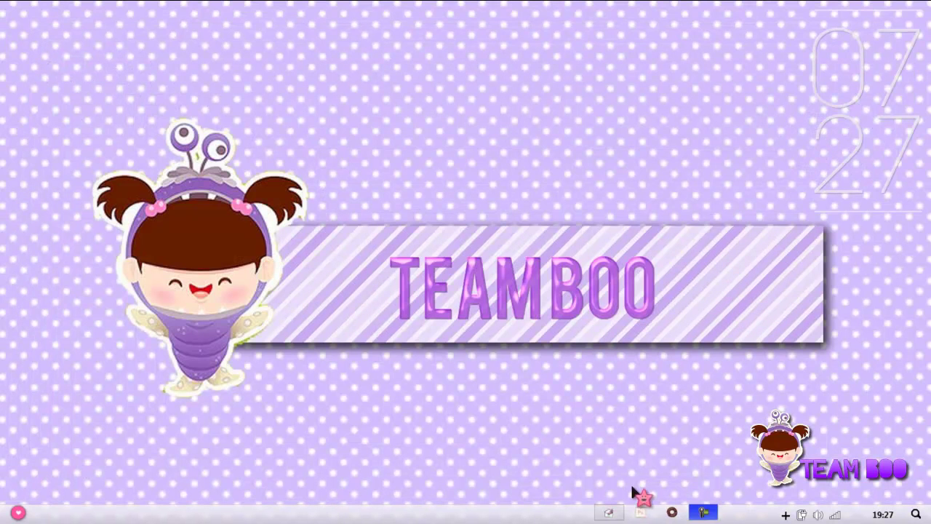
click(612, 513)
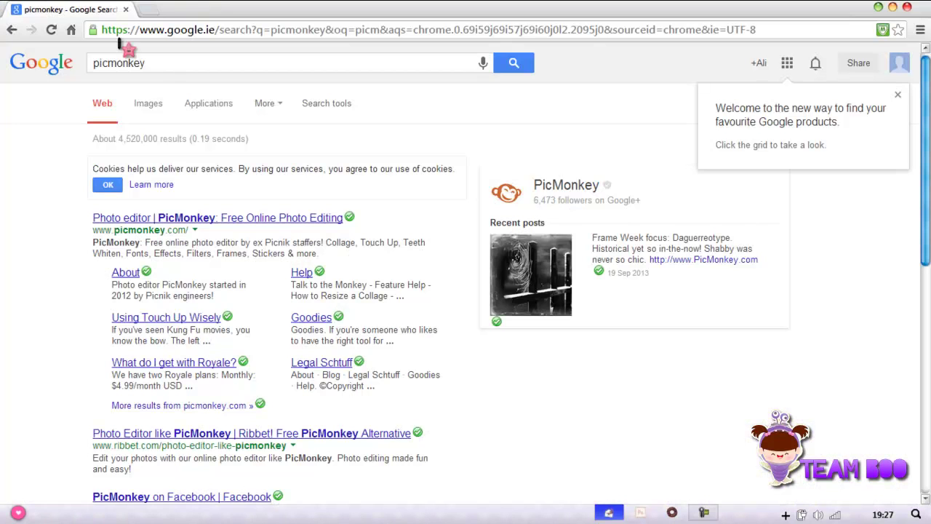
click(110, 218)
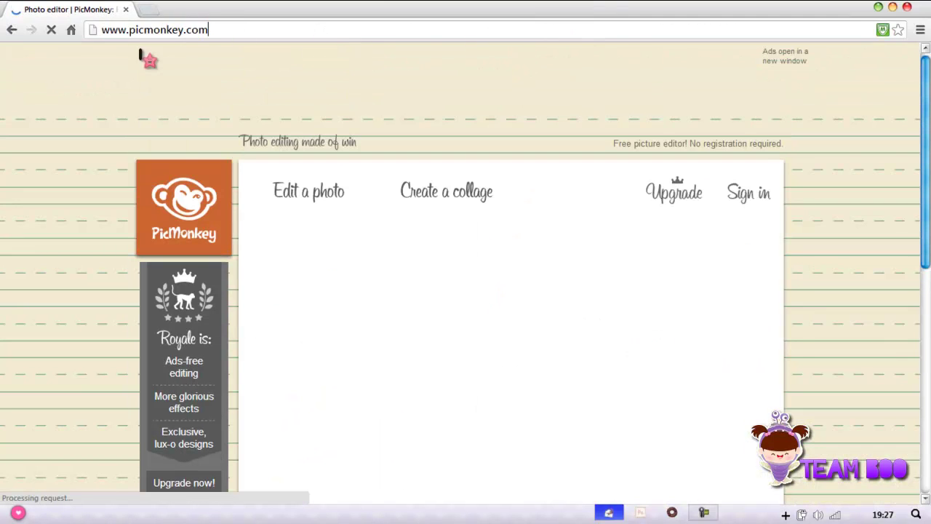
Start a collage with the three-across 3000 x 1000 Ducks in a Row layout and browse for photos
click(167, 30)
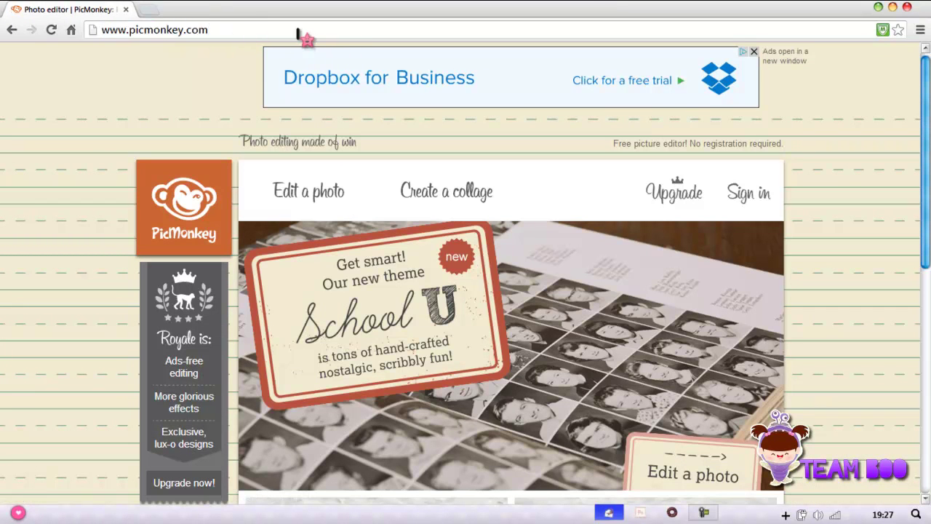
key(End)
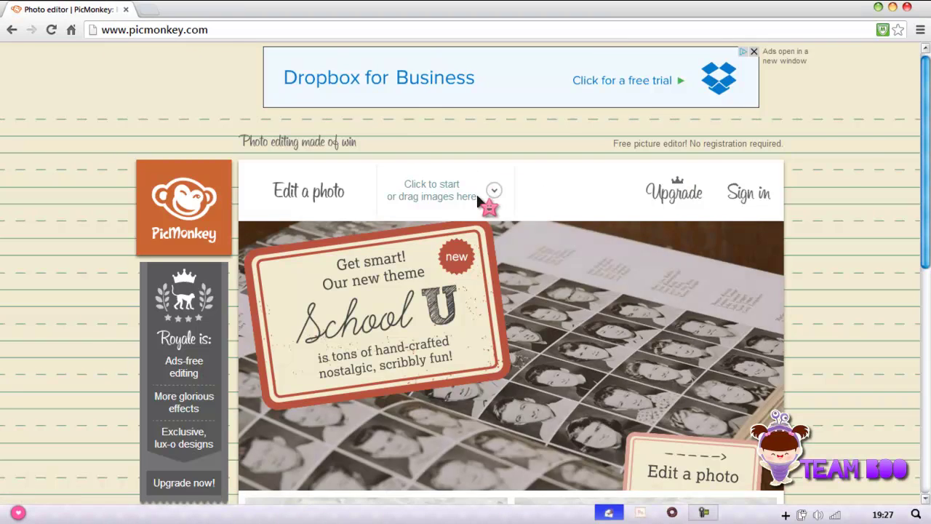
click(482, 193)
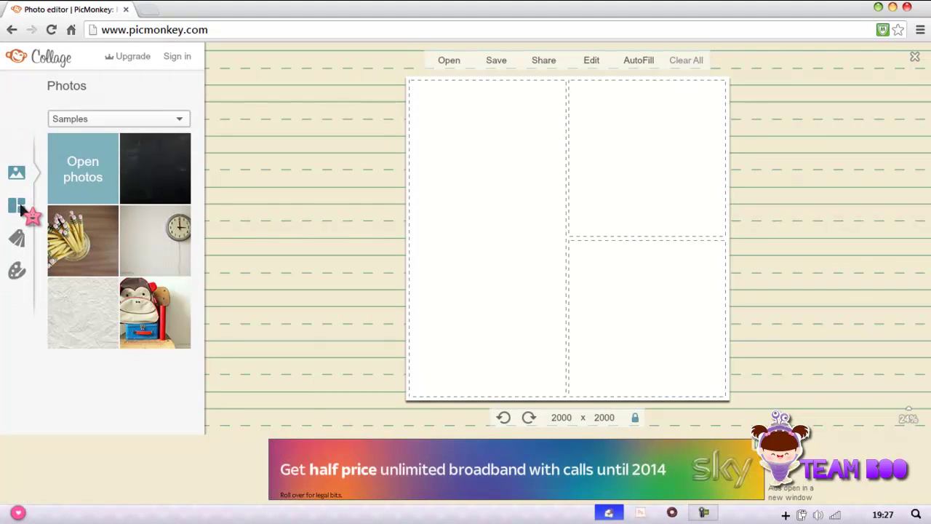
click(17, 208)
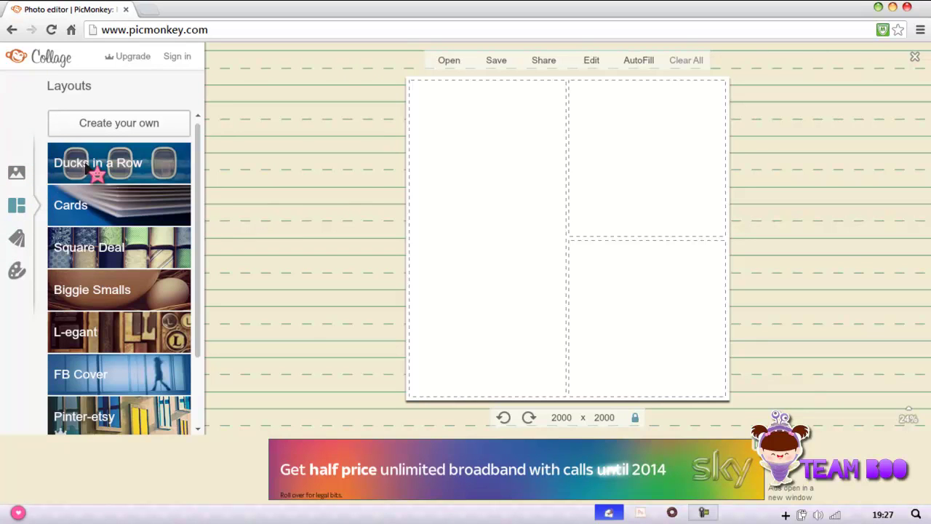
click(110, 171)
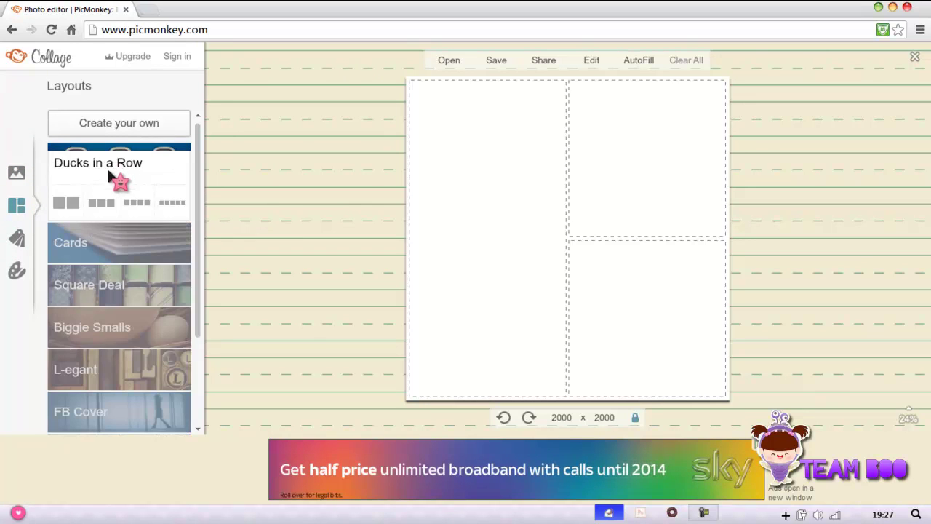
click(92, 207)
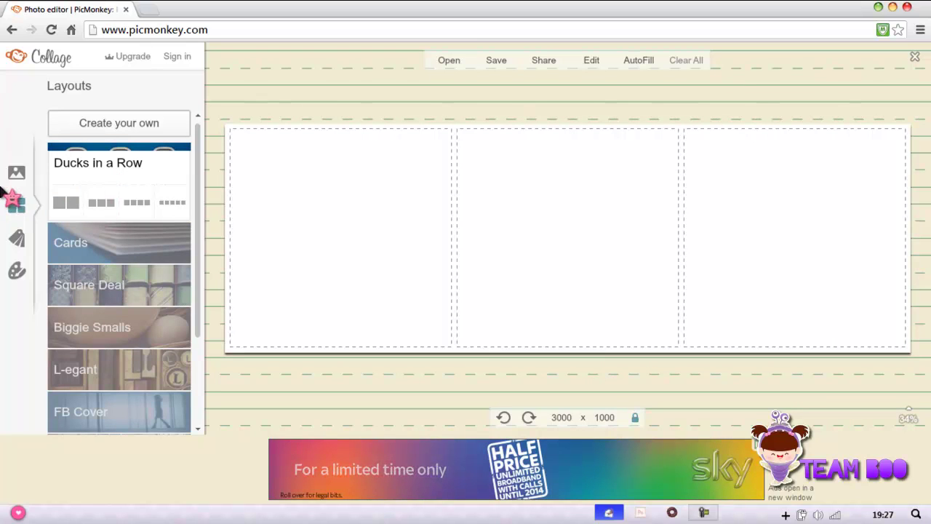
click(17, 172)
click(93, 172)
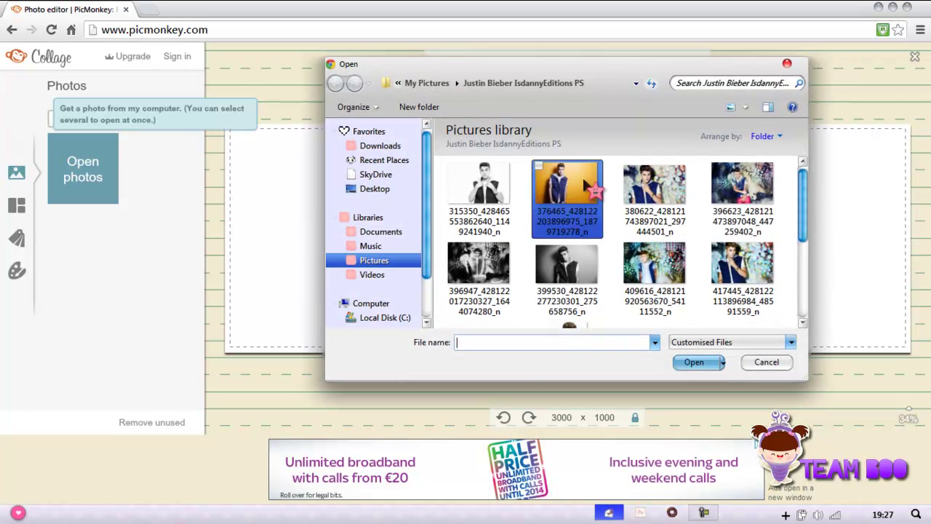
Load photos 376465, 553157 and 599663 from the Justin Bieber folder
click(693, 364)
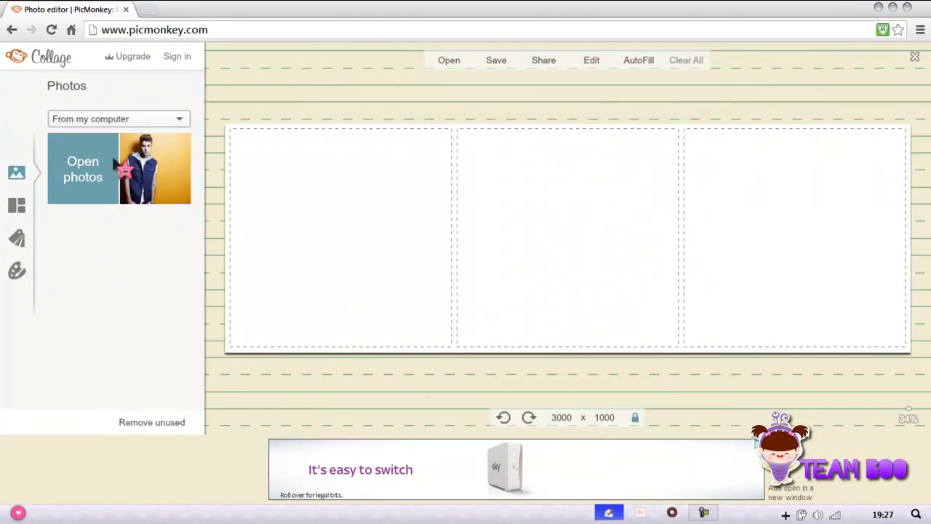
click(82, 156)
scroll(804, 187, down, 3)
click(735, 200)
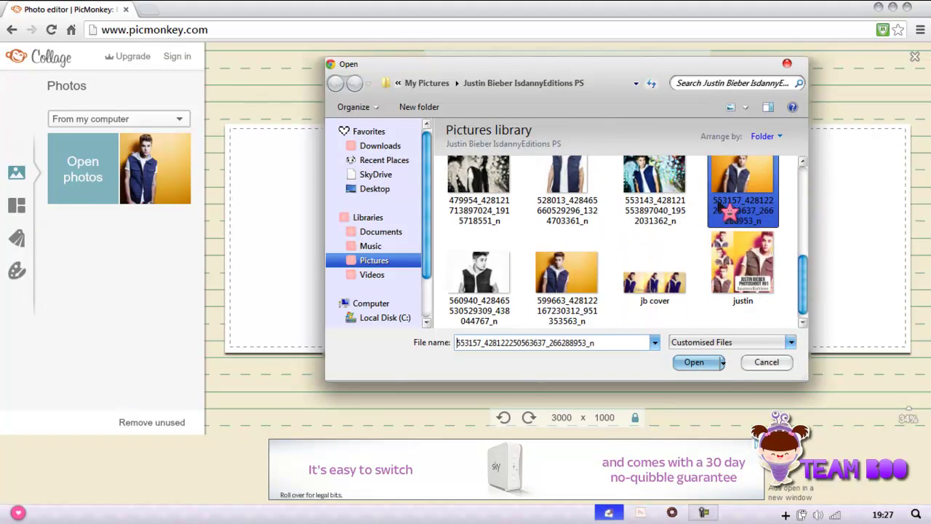
double_click(735, 200)
click(93, 172)
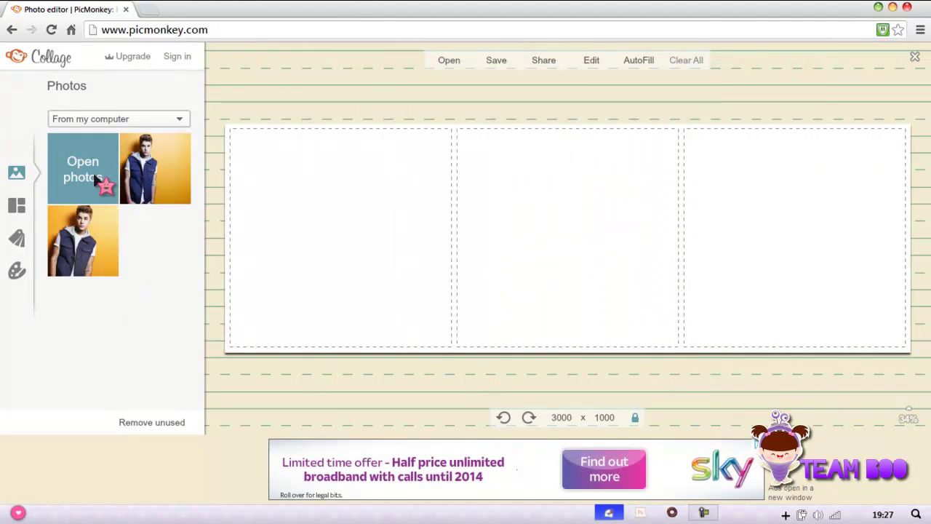
scroll(804, 314, down, 5)
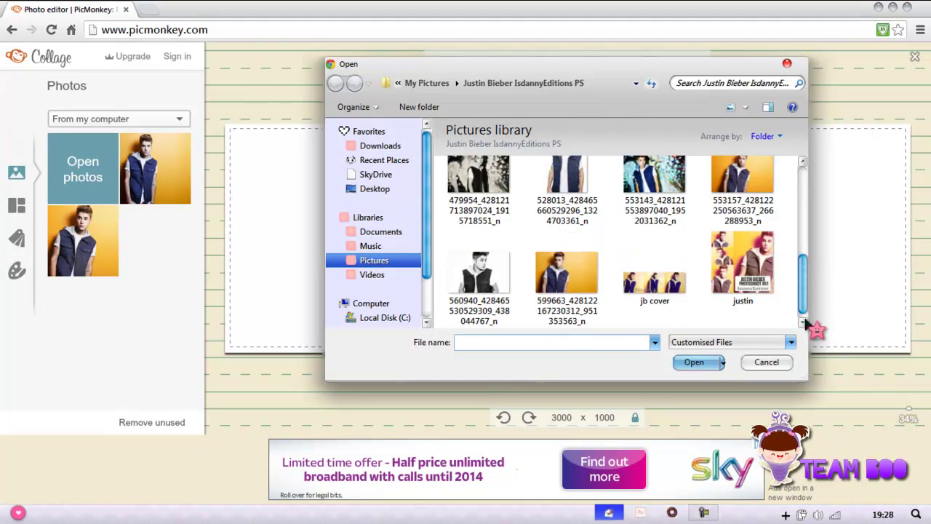
click(567, 273)
click(692, 357)
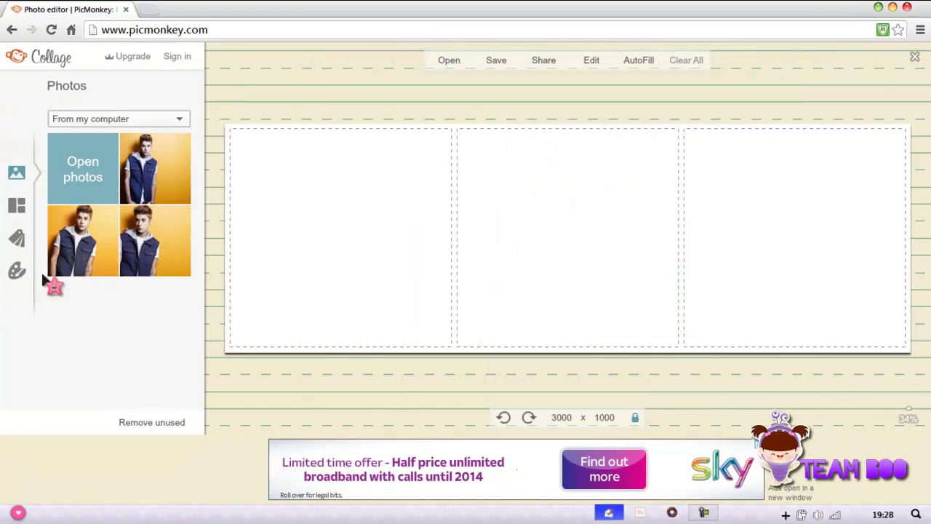
Drag the loaded photos into the middle, right and left collage cells
drag(152, 171, 566, 249)
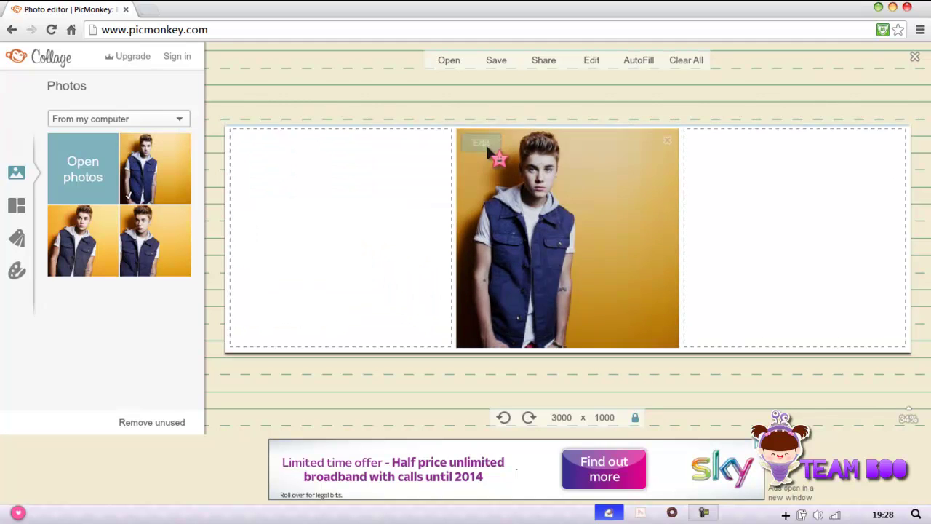
drag(515, 217, 580, 209)
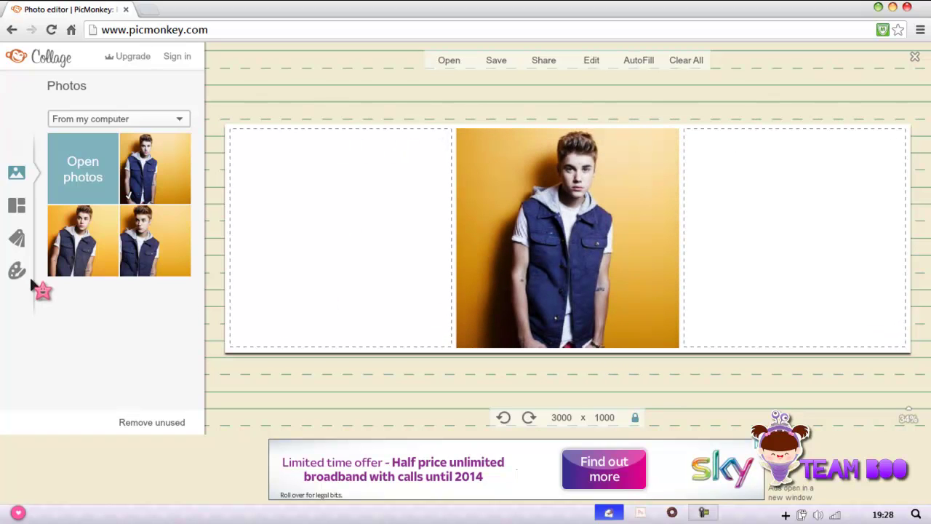
drag(56, 244, 821, 230)
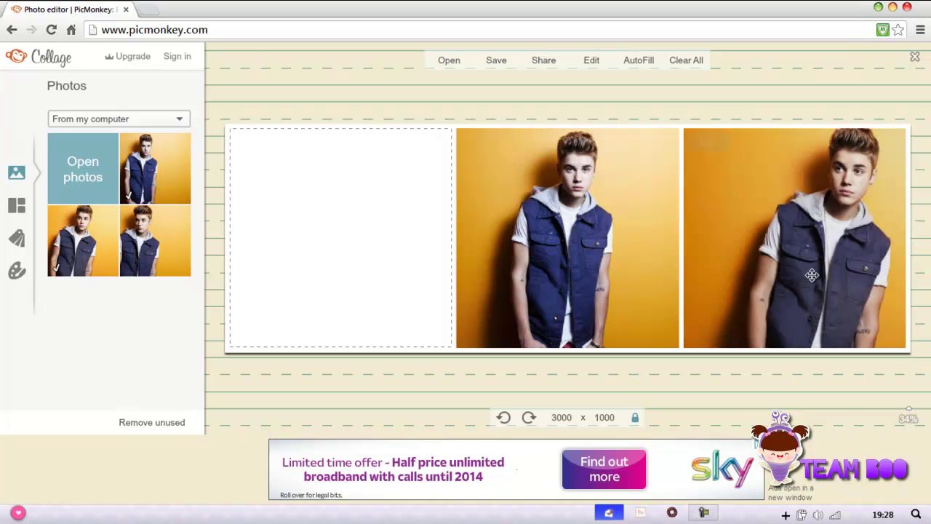
drag(143, 251, 377, 243)
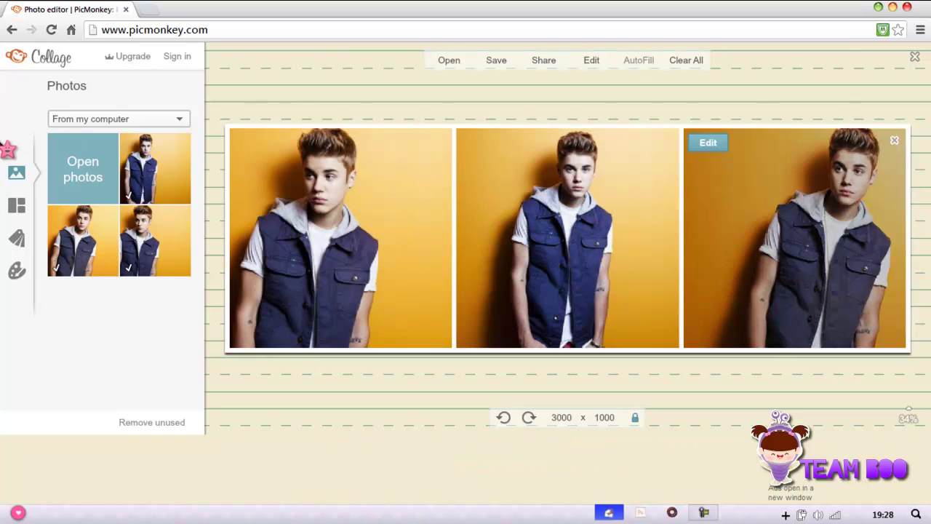
Set the collage Spacing to 0 in the Background panel so photos sit edge to edge
click(17, 269)
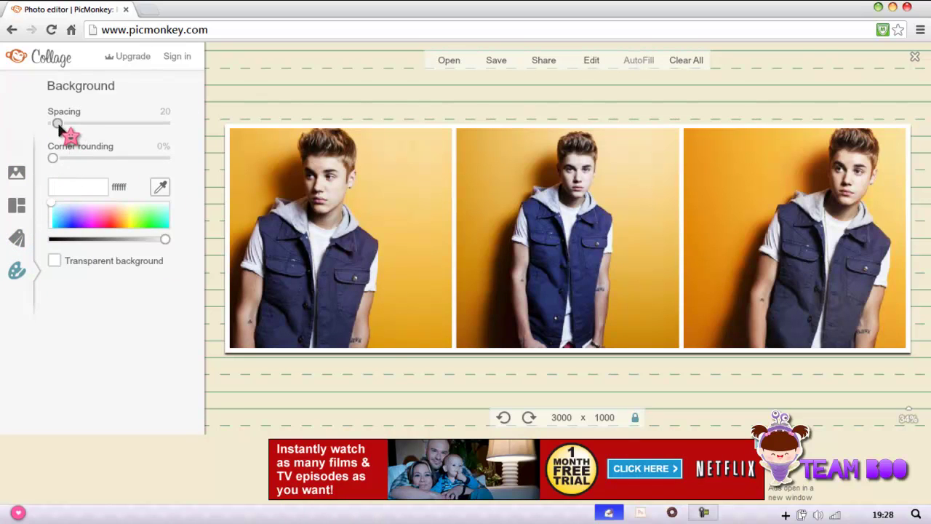
drag(58, 121, 48, 122)
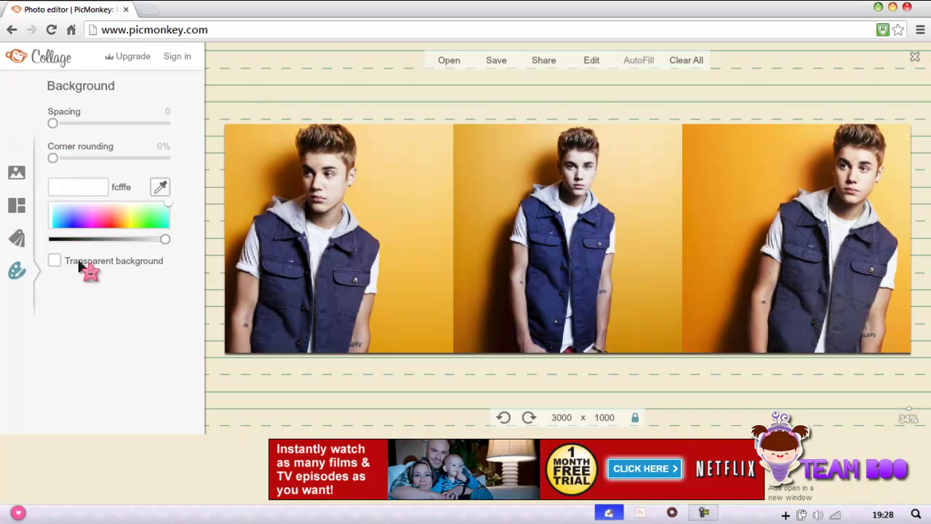
drag(51, 125, 284, 108)
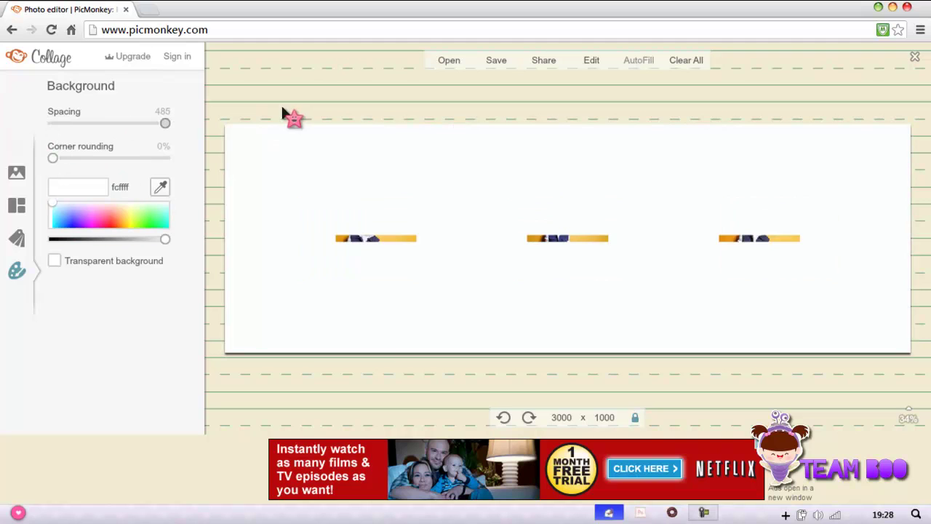
drag(73, 124, 2, 146)
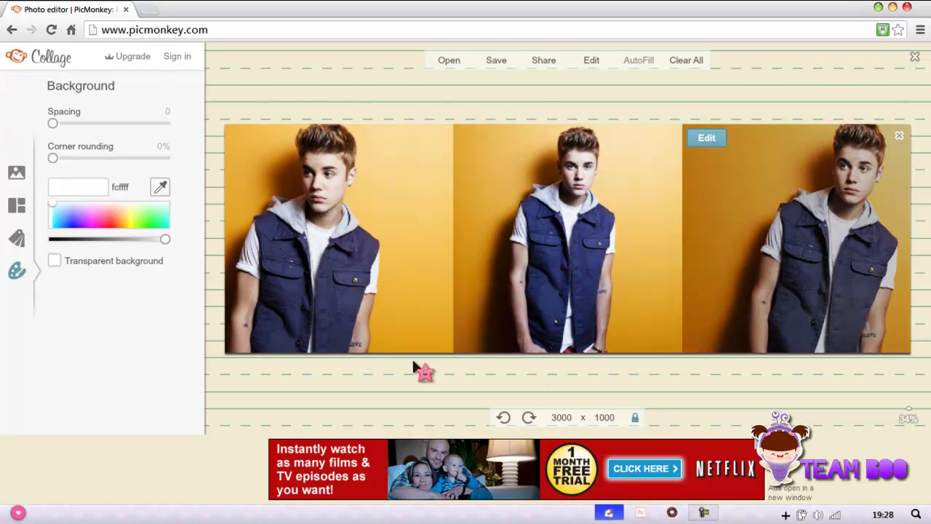
Send the collage to the Editor and apply the Orton effect
click(591, 61)
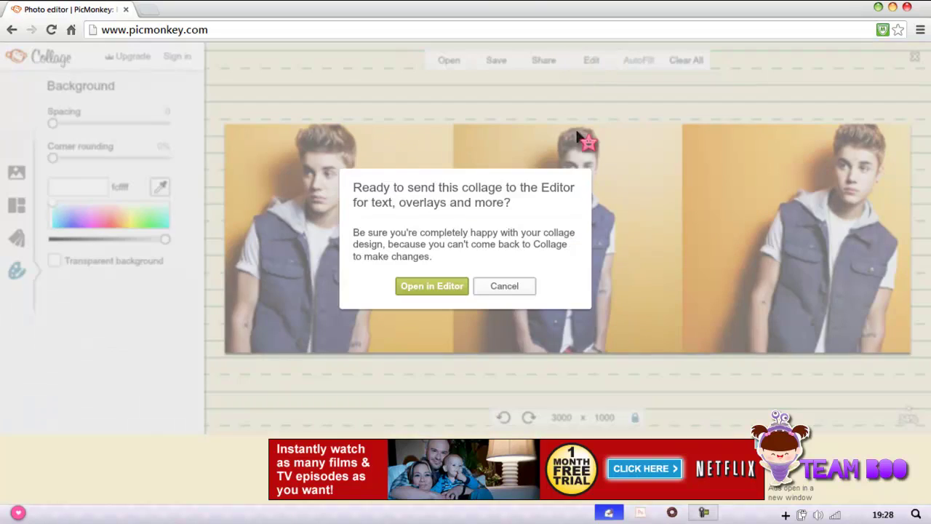
click(426, 289)
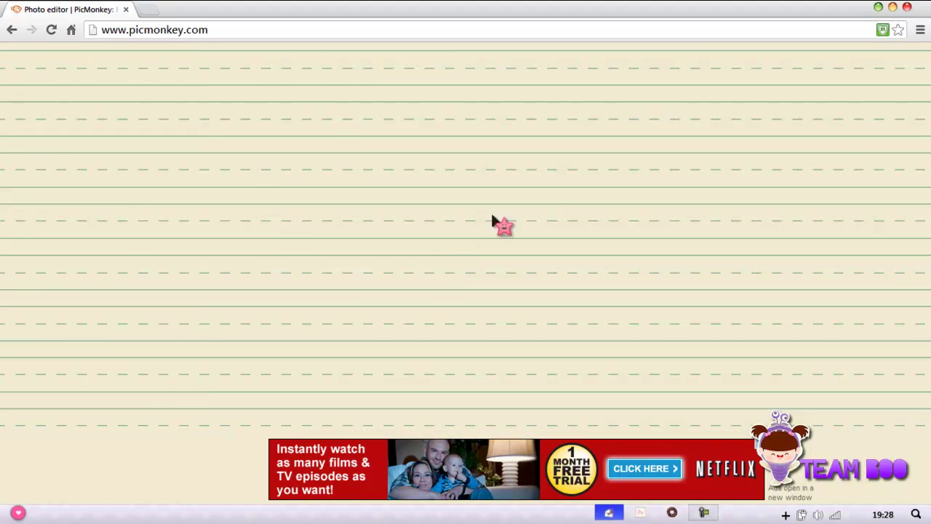
click(17, 242)
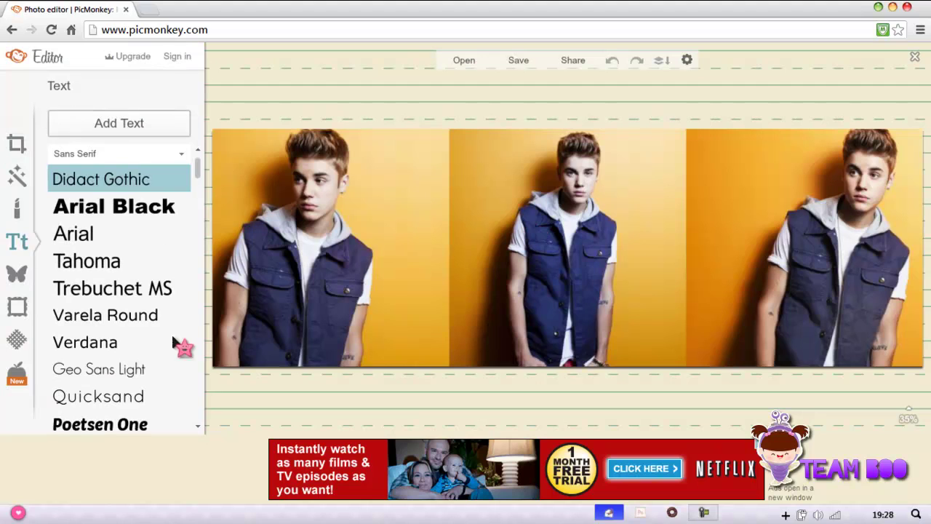
click(15, 175)
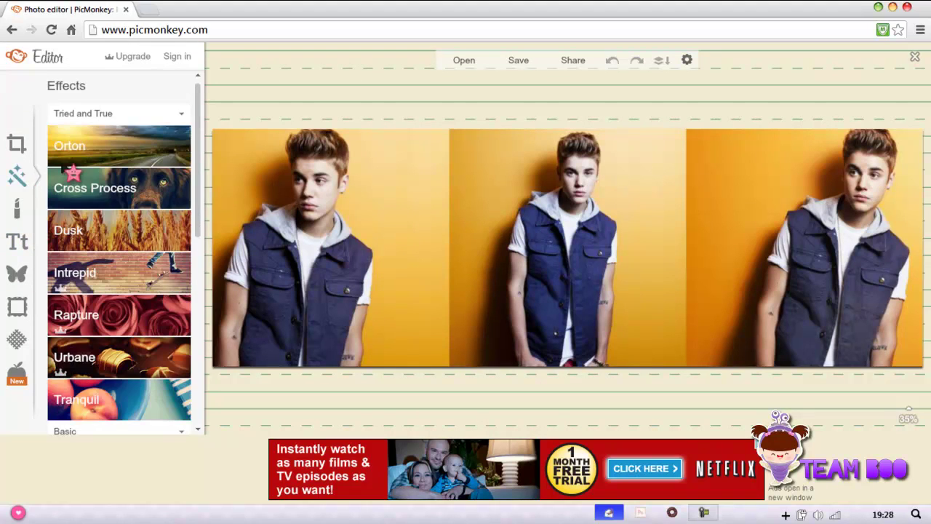
click(74, 149)
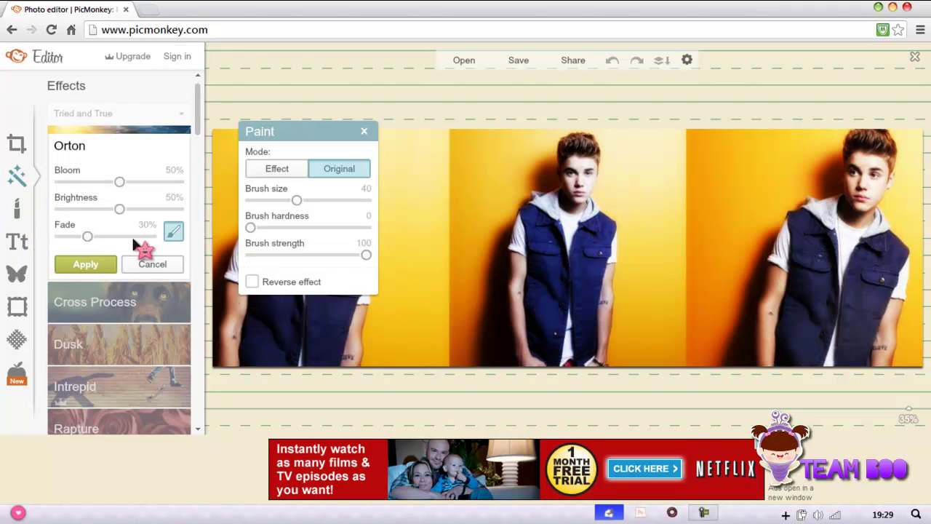
click(80, 266)
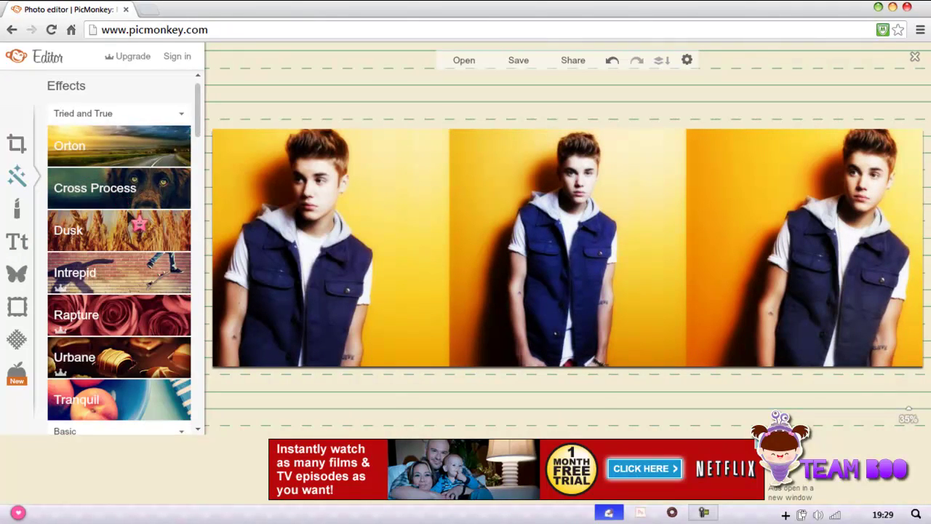
Add a Blue Cross Process effect with Fade set to 30%
click(54, 177)
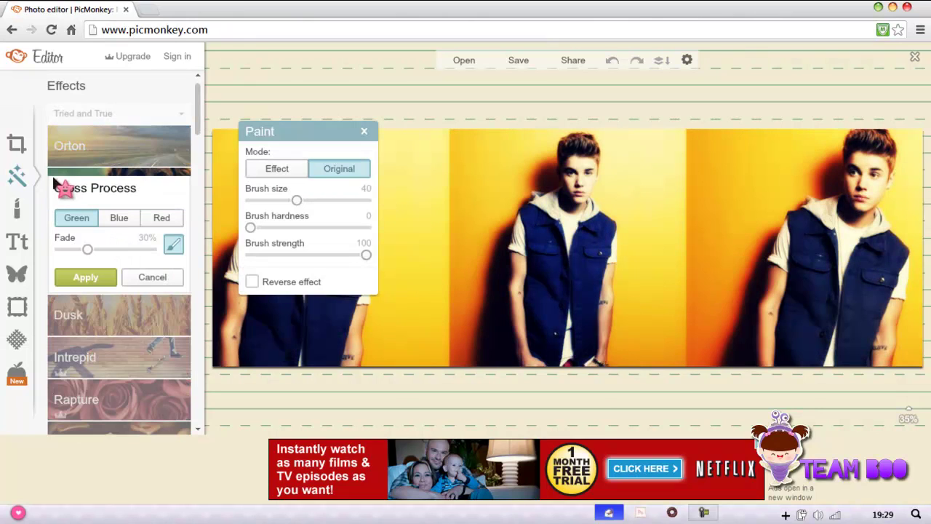
click(114, 221)
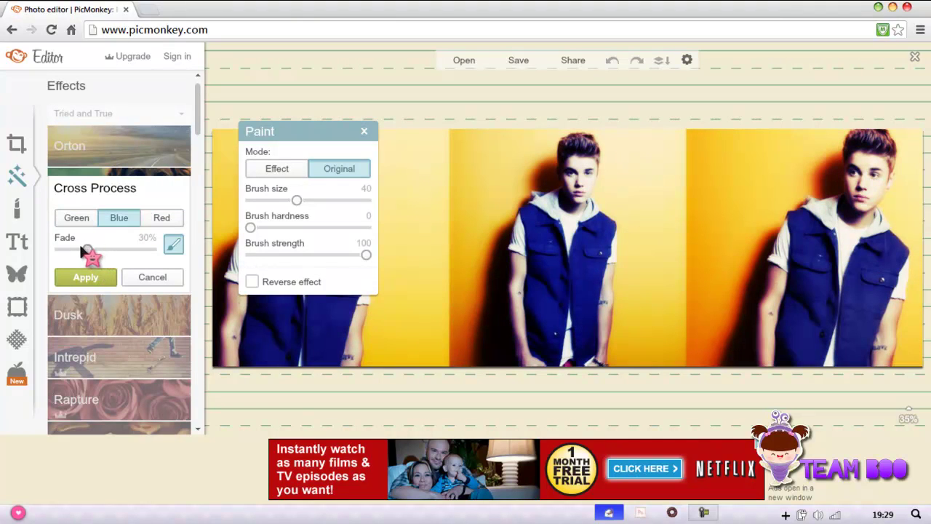
drag(80, 249, 68, 250)
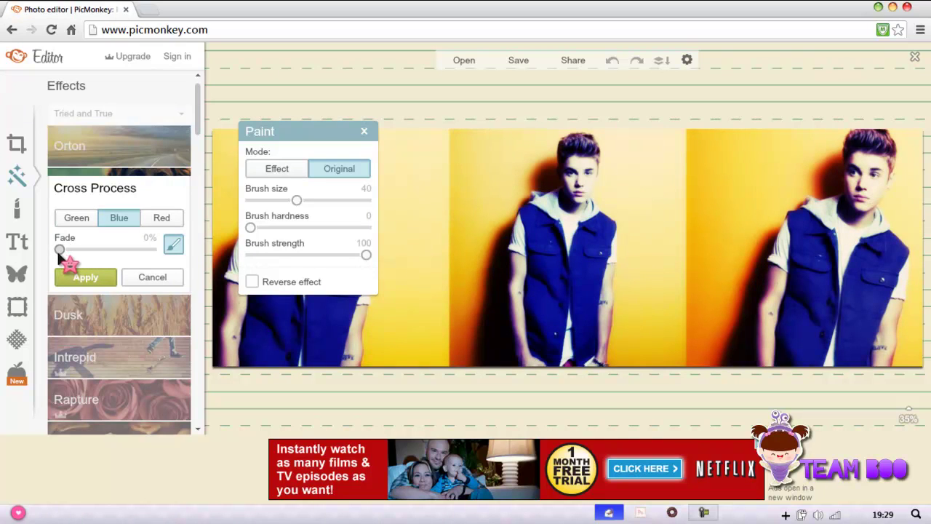
drag(59, 249, 66, 250)
drag(143, 249, 88, 249)
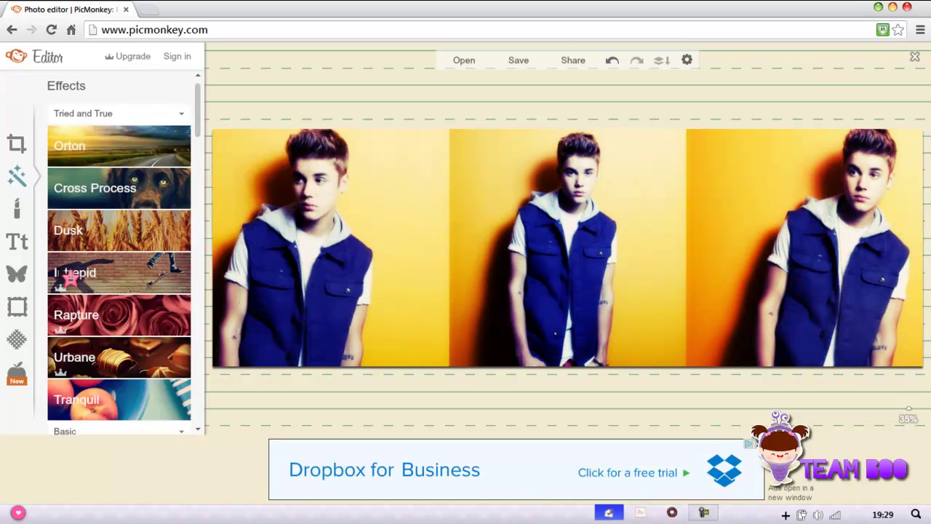
Overlay the Space texture on the collage using the Screen blend mode
click(14, 344)
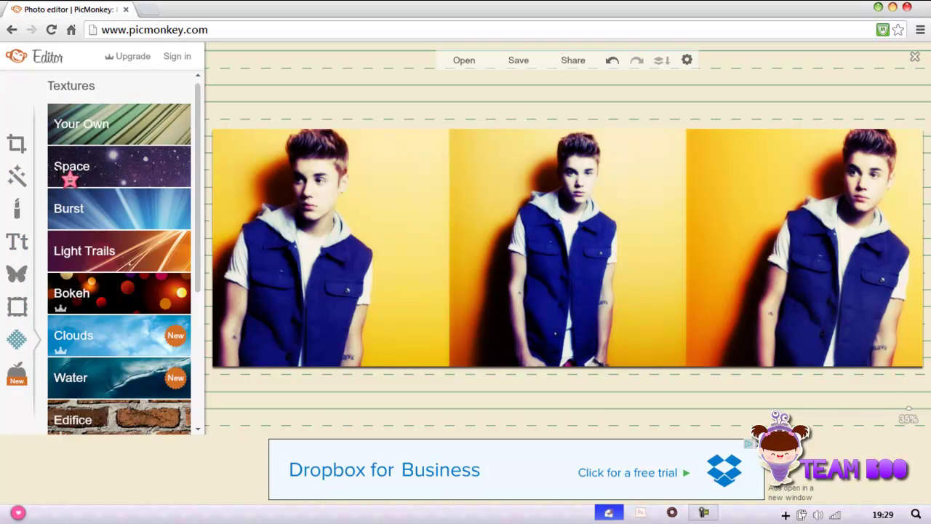
click(67, 175)
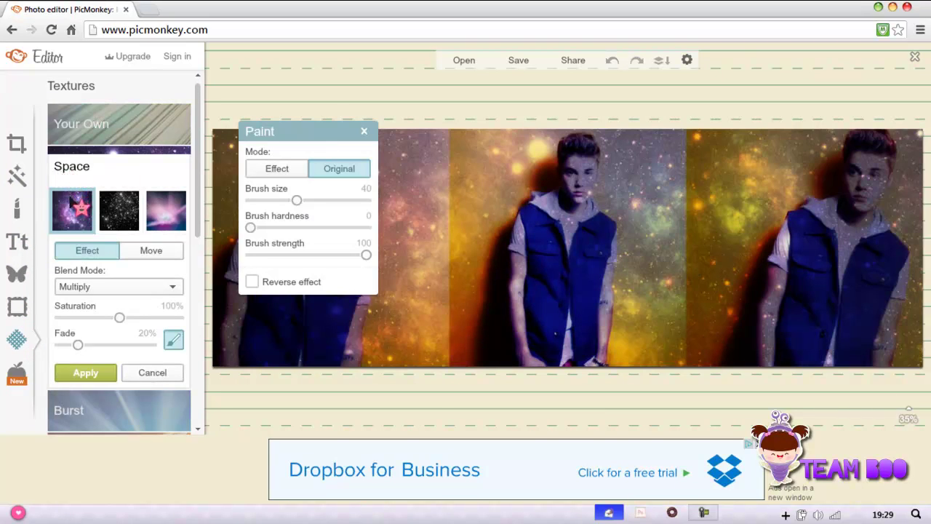
click(138, 284)
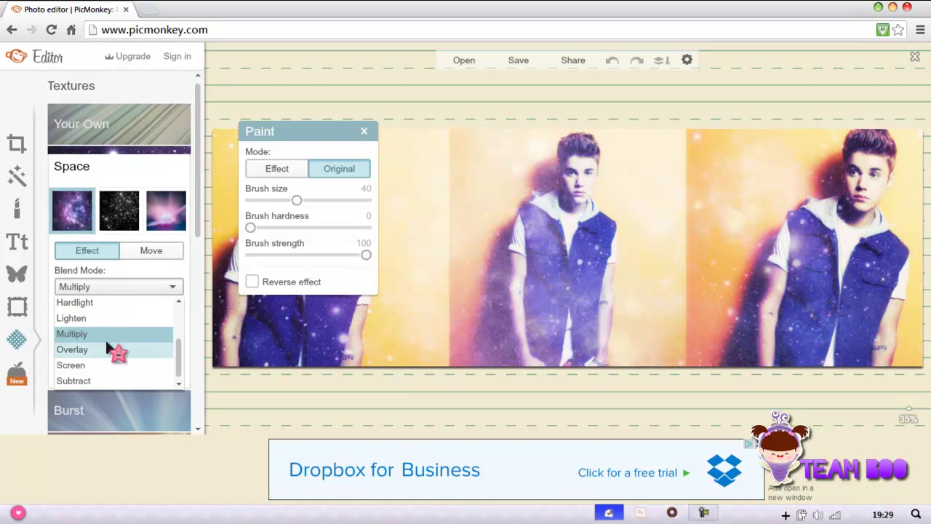
scroll(106, 347, up, 2)
scroll(99, 303, up, 1)
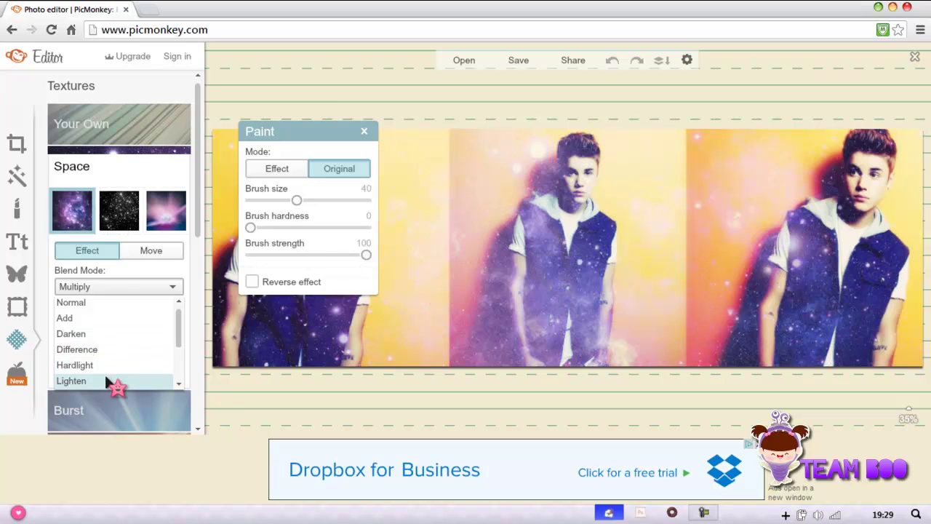
scroll(105, 375, down, 1)
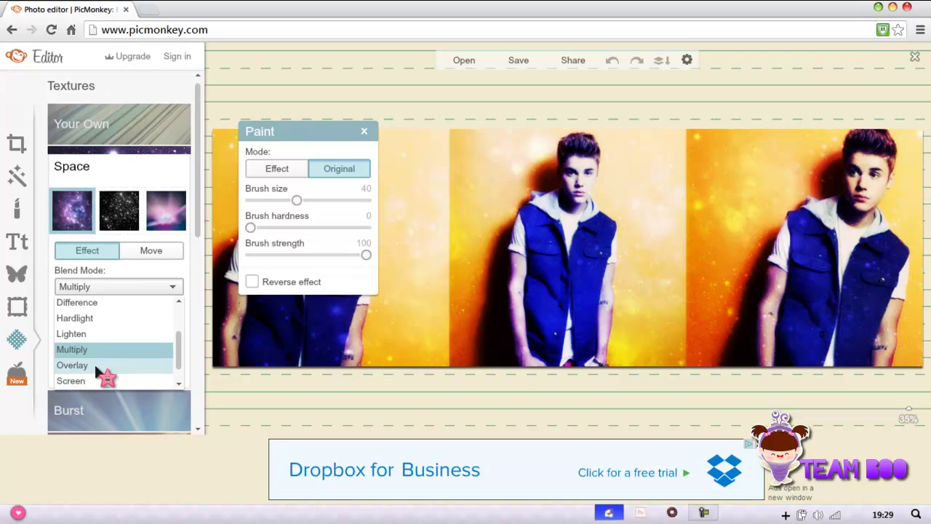
scroll(93, 375, down, 1)
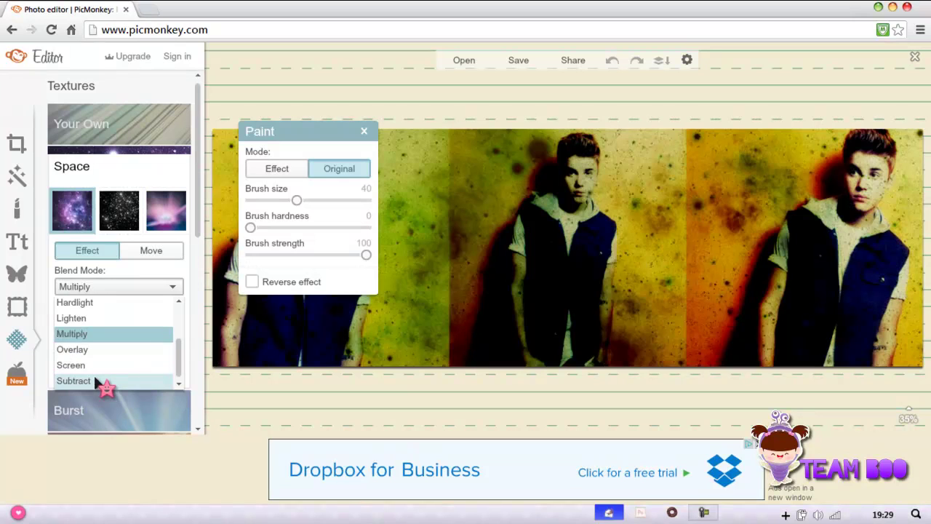
scroll(122, 374, up, 1)
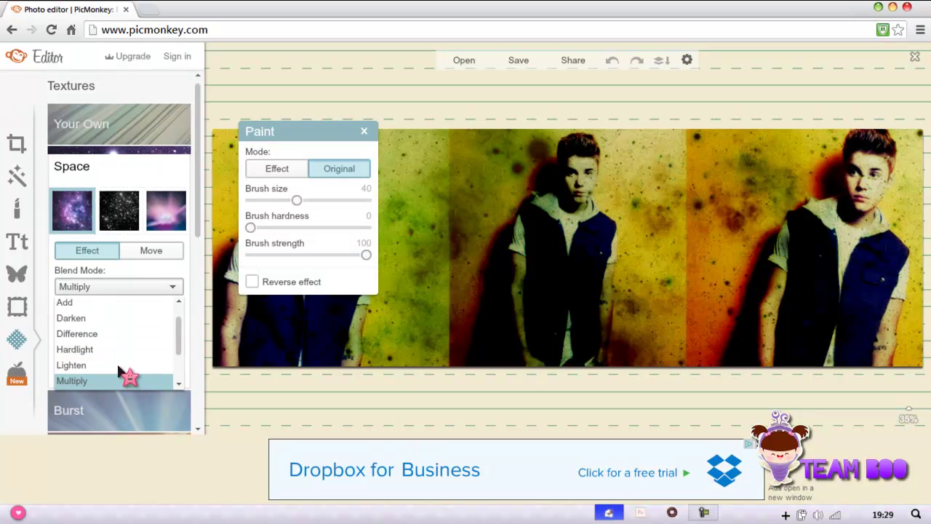
scroll(124, 378, down, 1)
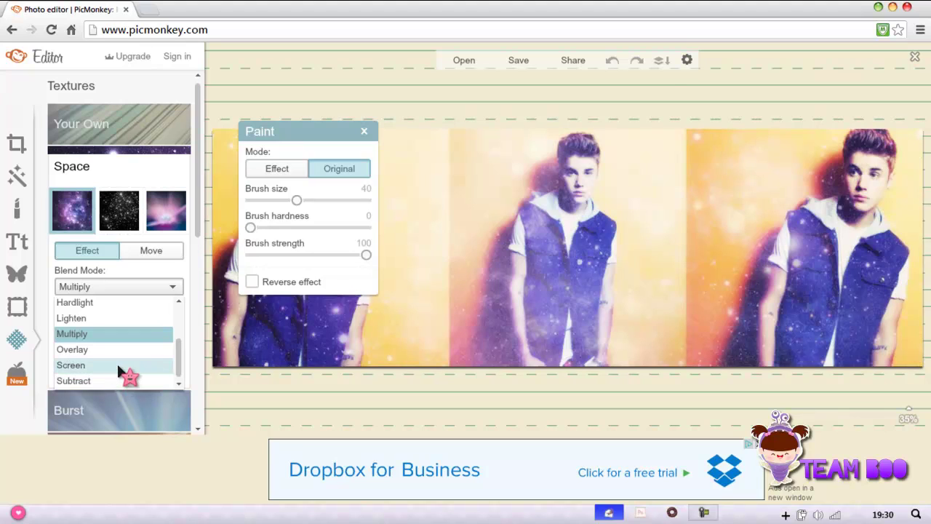
click(117, 364)
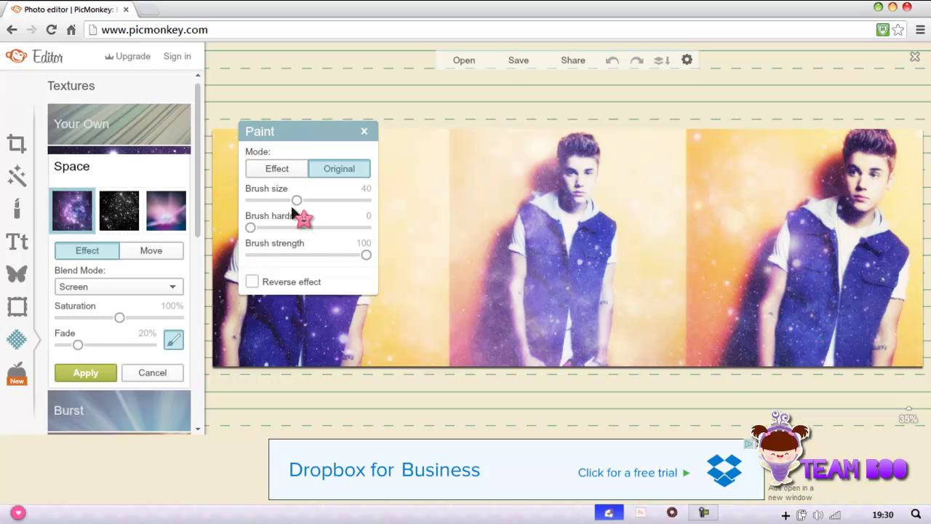
With a size-65 brush, paint the Space texture off the middle, right and left figures
drag(301, 201, 329, 204)
mouse_move(558, 262)
mouse_down()
mouse_move(559, 358)
mouse_move(532, 356)
mouse_move(519, 297)
mouse_move(531, 222)
mouse_move(543, 212)
mouse_move(562, 235)
mouse_move(572, 340)
mouse_move(549, 301)
mouse_move(548, 253)
mouse_move(553, 374)
mouse_move(551, 329)
mouse_move(534, 316)
mouse_move(580, 365)
mouse_move(595, 343)
mouse_move(599, 275)
mouse_move(571, 195)
mouse_move(572, 150)
mouse_up()
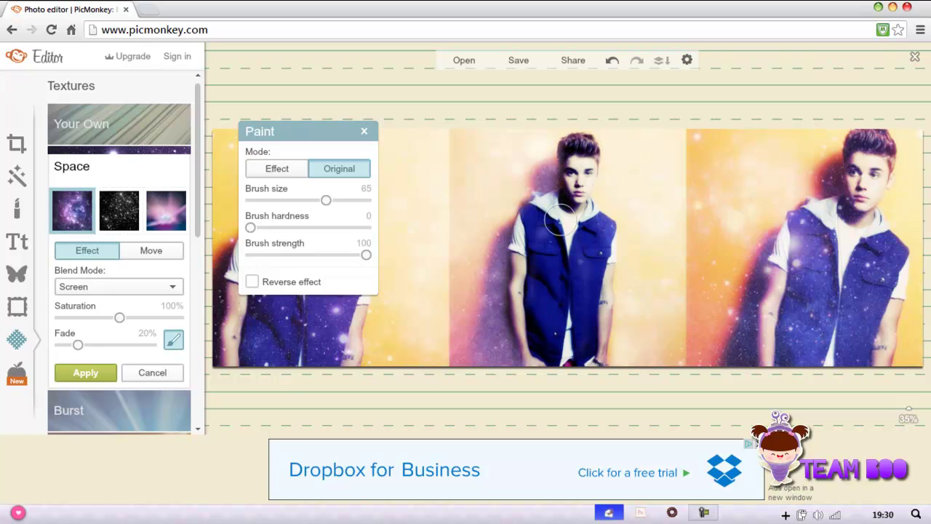
mouse_move(564, 227)
mouse_down()
mouse_move(604, 230)
mouse_move(587, 303)
mouse_up()
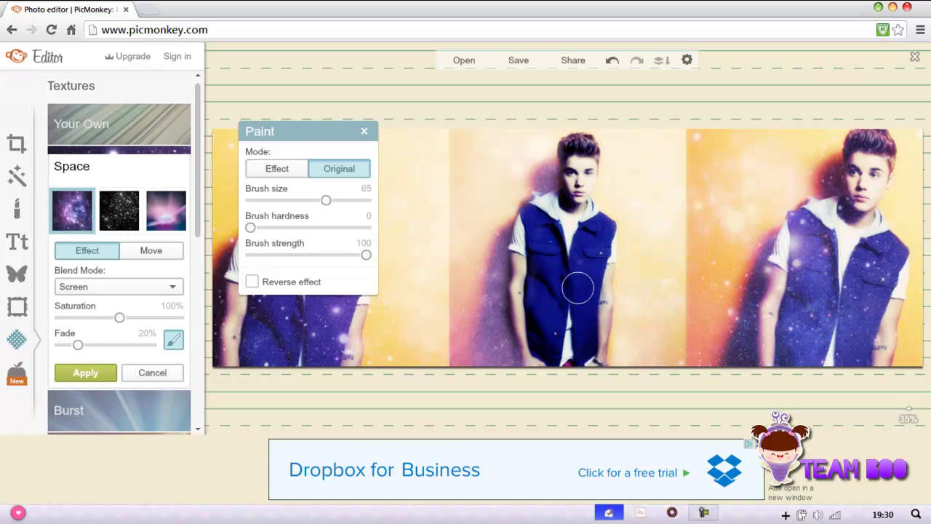
mouse_move(823, 256)
mouse_down()
mouse_move(842, 338)
mouse_move(840, 286)
mouse_move(795, 356)
mouse_move(780, 363)
mouse_move(771, 316)
mouse_move(796, 254)
mouse_move(783, 247)
mouse_move(802, 223)
mouse_move(852, 213)
mouse_up()
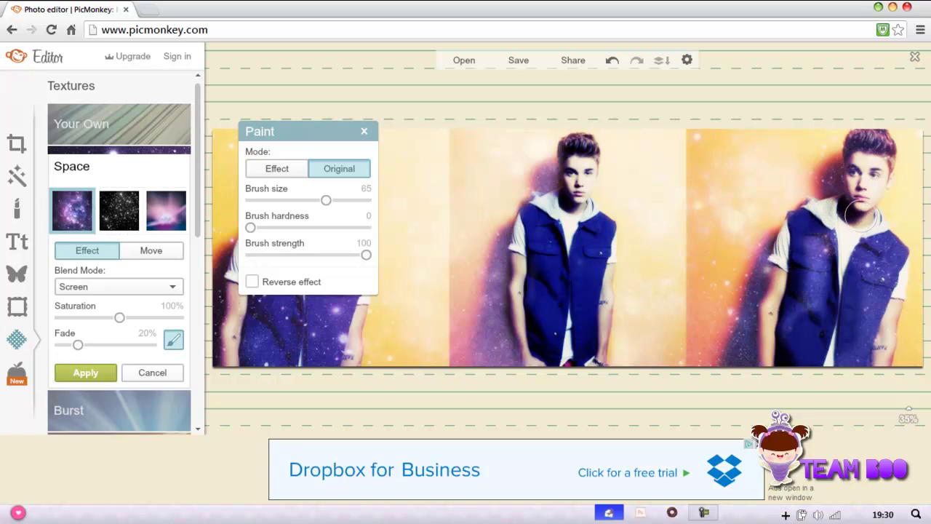
drag(863, 161, 872, 140)
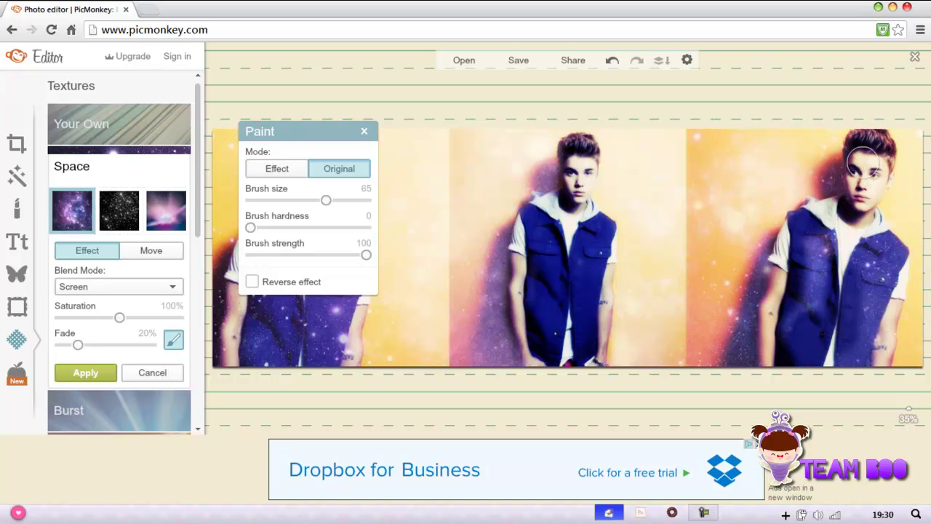
mouse_move(871, 212)
mouse_down()
mouse_move(827, 259)
mouse_move(817, 234)
mouse_move(787, 343)
mouse_up()
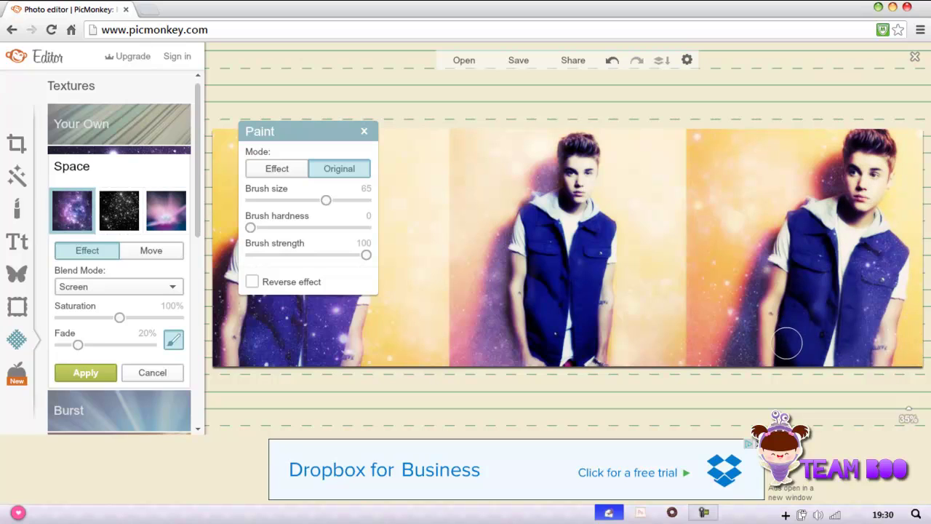
mouse_move(849, 224)
mouse_down()
mouse_move(863, 254)
mouse_move(853, 369)
mouse_move(877, 355)
mouse_move(892, 238)
mouse_up()
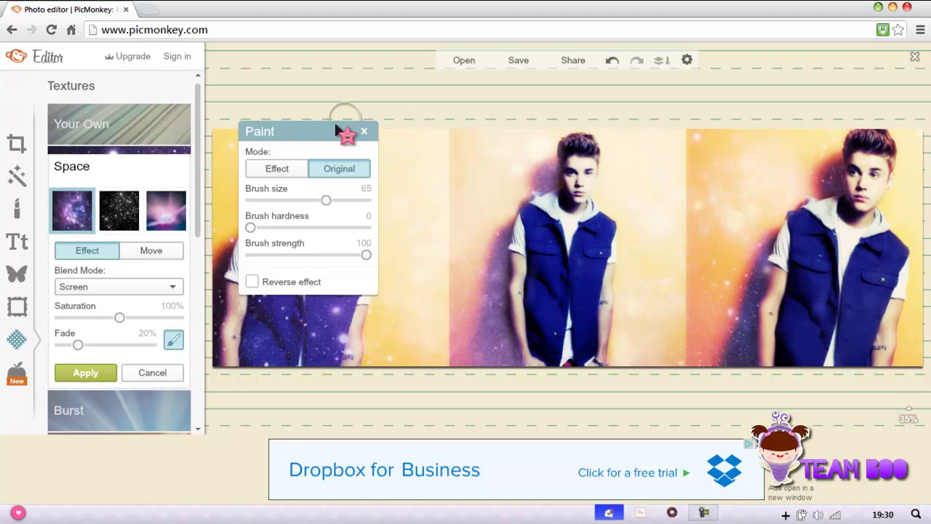
drag(335, 125, 633, 147)
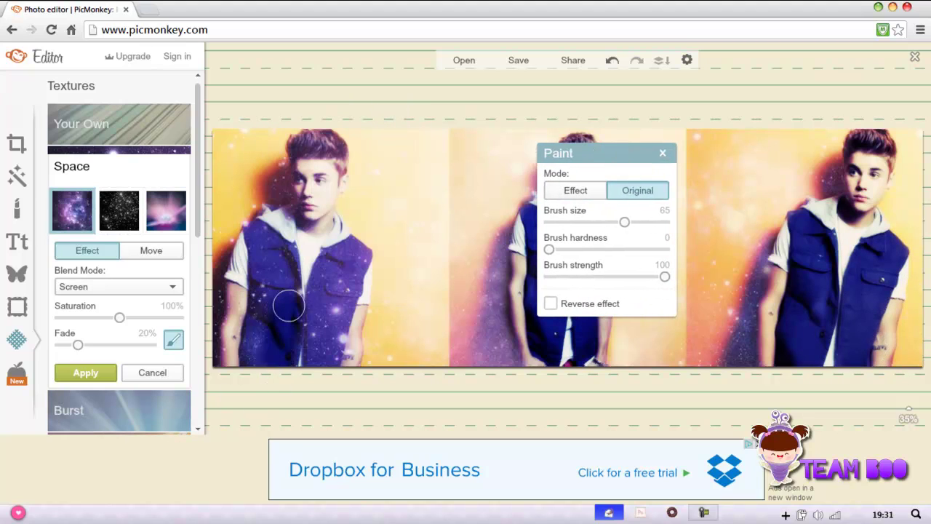
mouse_move(289, 306)
mouse_down()
mouse_move(250, 336)
mouse_move(230, 368)
mouse_move(242, 288)
mouse_move(270, 228)
mouse_move(264, 320)
mouse_move(264, 292)
mouse_up()
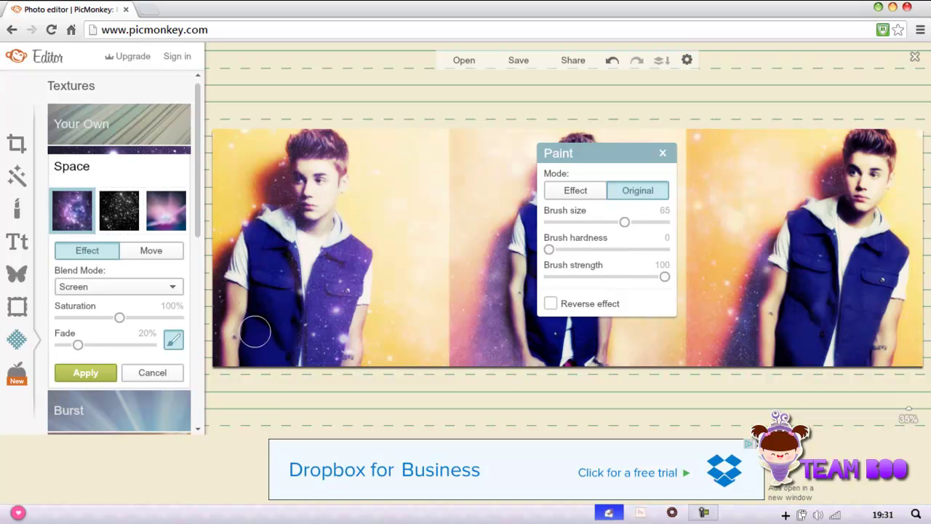
mouse_move(255, 333)
mouse_down()
mouse_move(295, 352)
mouse_move(306, 342)
mouse_move(346, 350)
mouse_move(347, 360)
mouse_move(339, 339)
mouse_move(327, 351)
mouse_move(319, 287)
mouse_move(329, 274)
mouse_move(342, 322)
mouse_move(348, 317)
mouse_move(331, 247)
mouse_move(347, 257)
mouse_move(356, 286)
mouse_up()
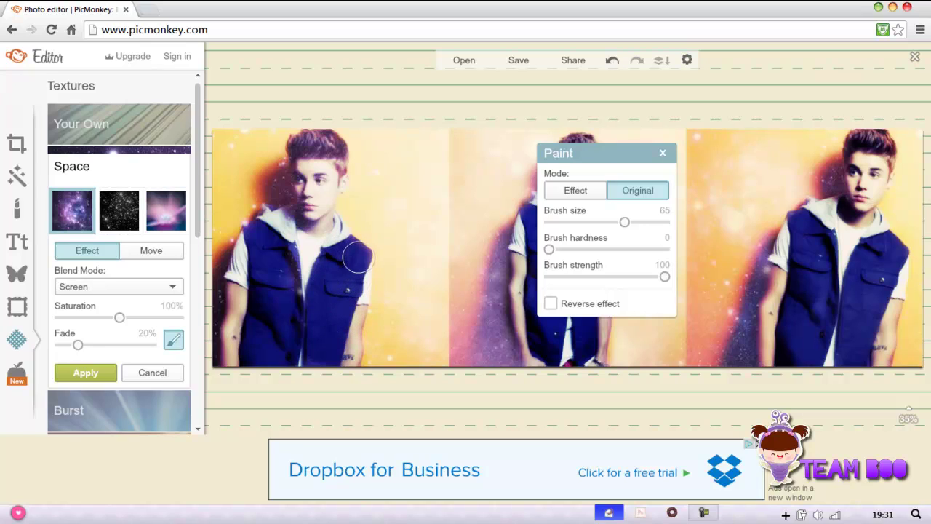
mouse_move(359, 258)
mouse_down()
mouse_move(299, 274)
mouse_move(307, 225)
mouse_move(274, 233)
mouse_move(298, 219)
mouse_move(312, 185)
mouse_move(318, 190)
mouse_move(302, 143)
mouse_move(330, 149)
mouse_move(332, 172)
mouse_up()
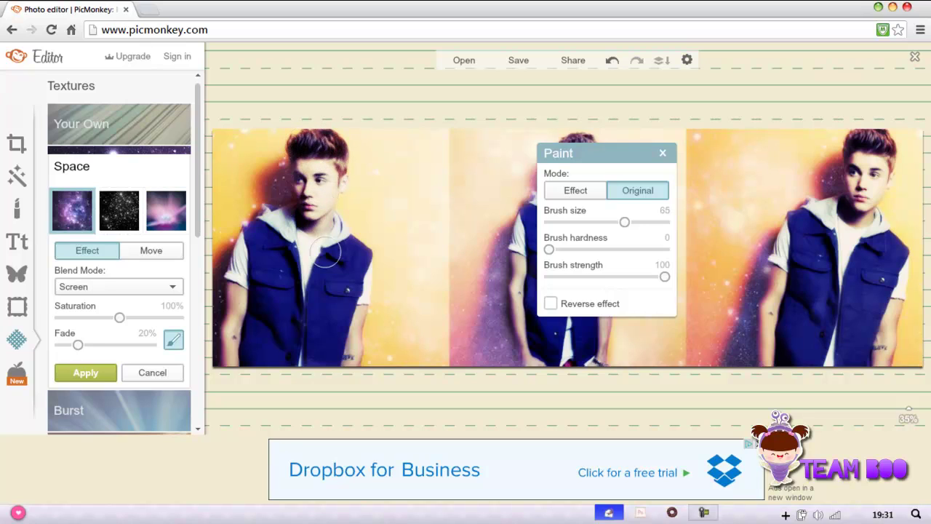
click(662, 154)
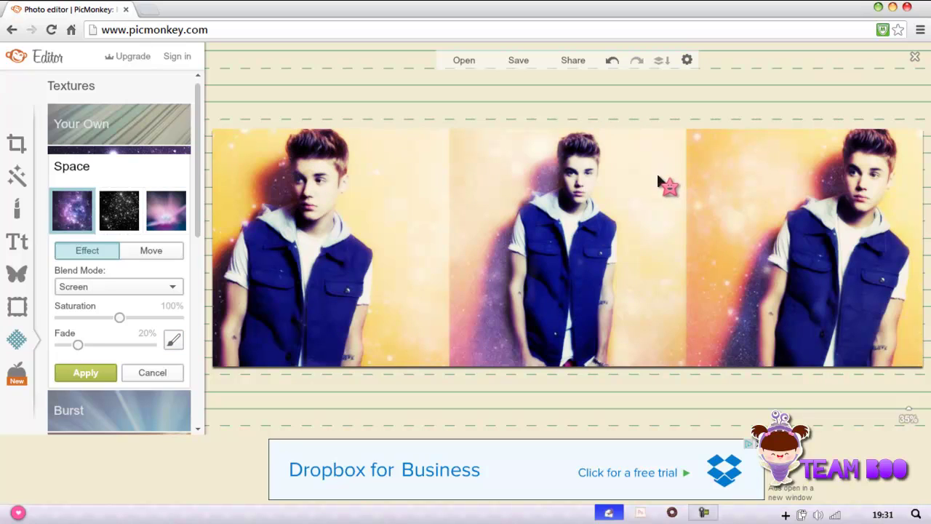
Apply the Space texture and choose Geo Sans Light as the text font
click(83, 371)
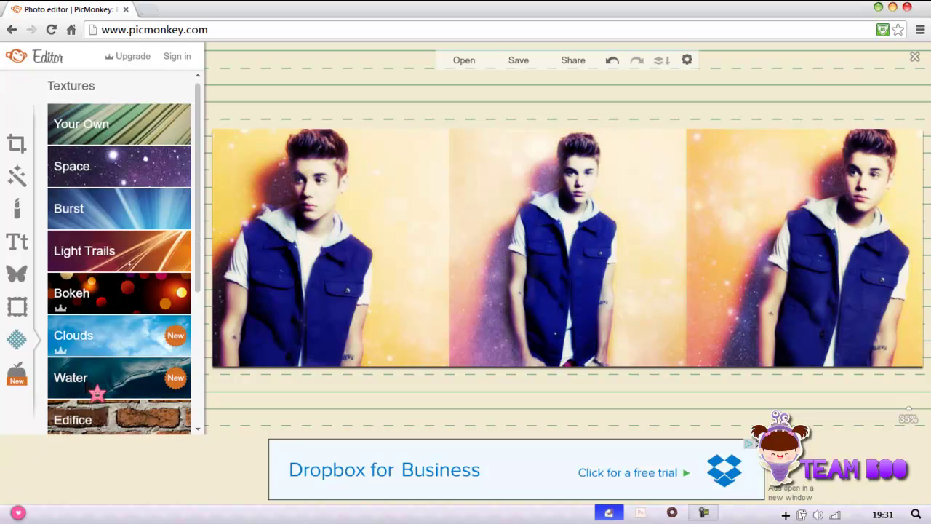
click(17, 242)
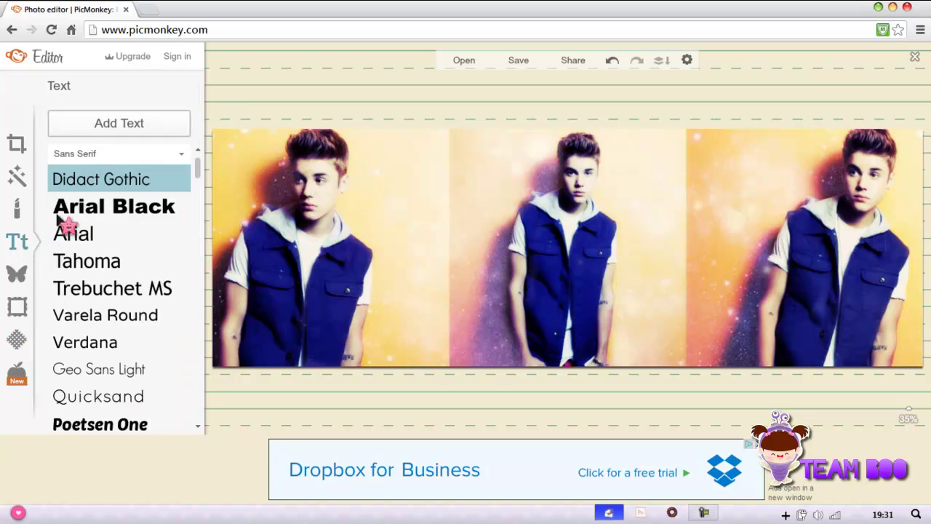
click(120, 372)
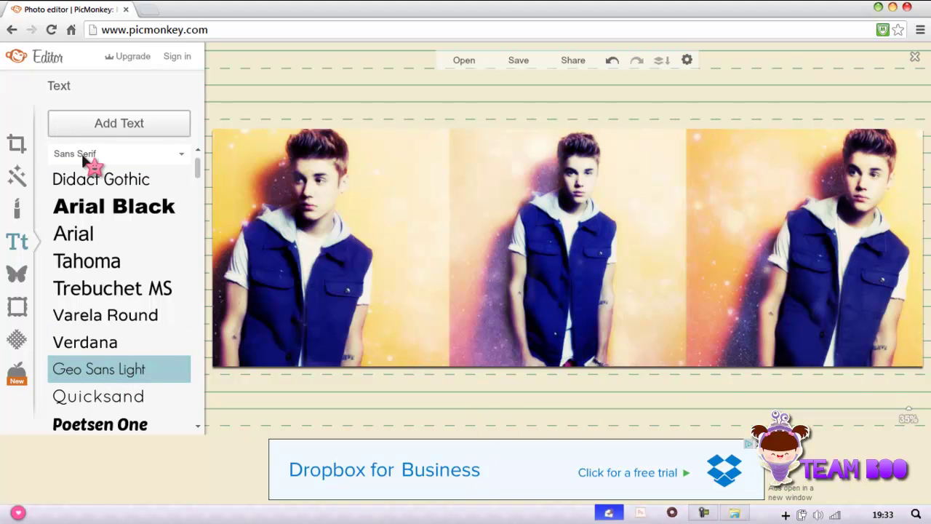
Add a text box near the bottom centre reading 'EditingWithLuLu' and select its text
click(155, 127)
drag(551, 240, 429, 354)
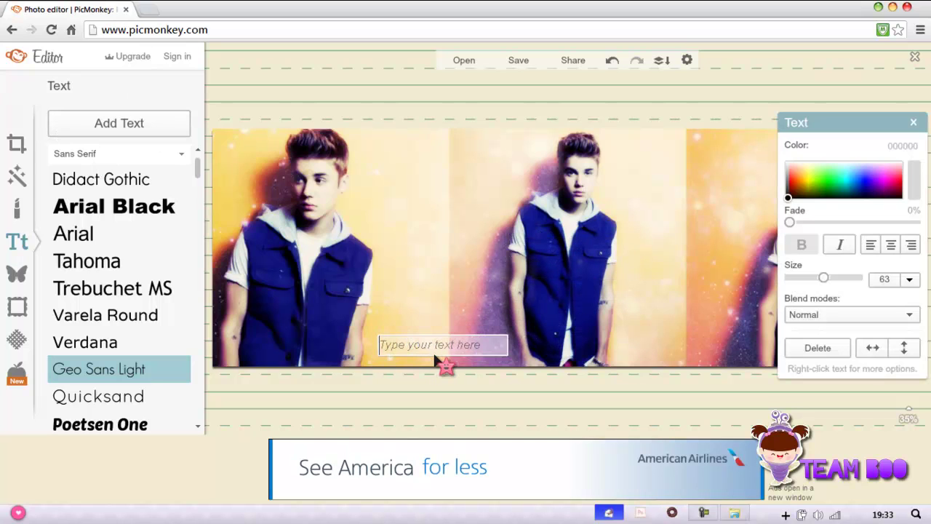
text(Editi)
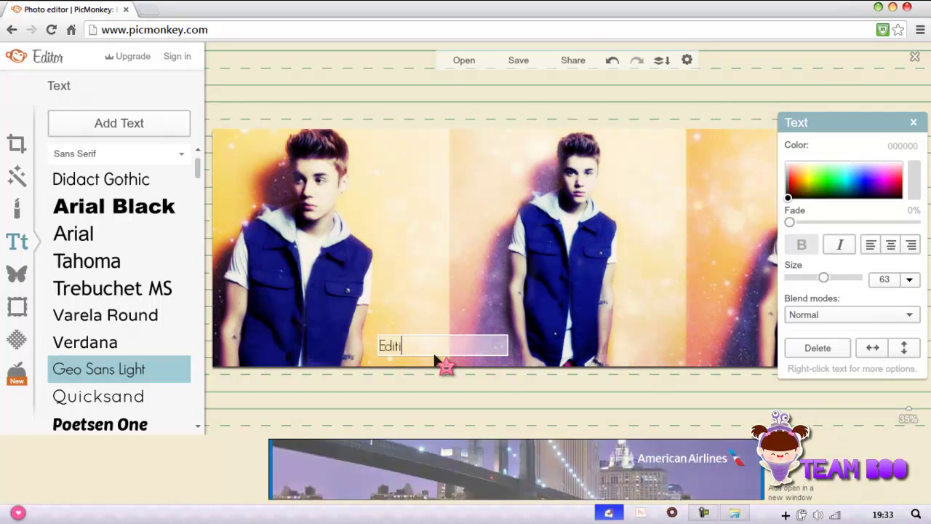
text(ngWith)
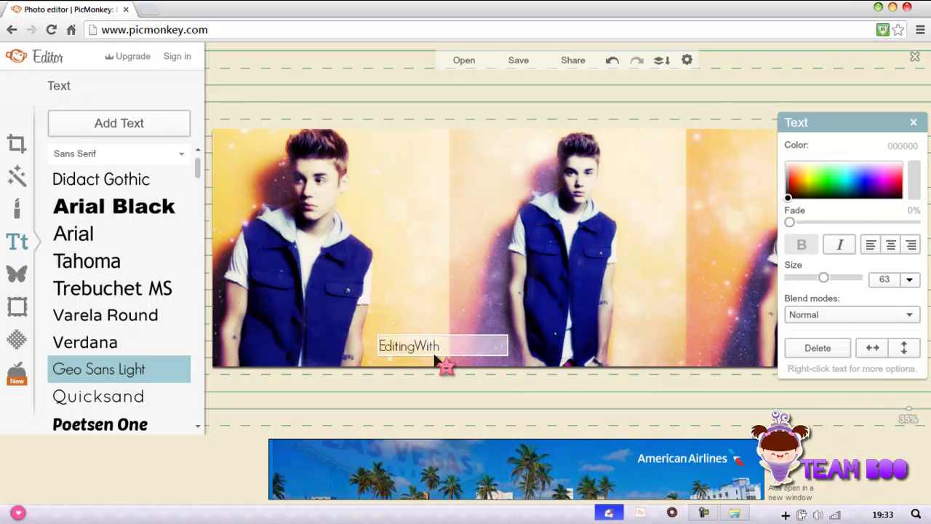
text(LuLu)
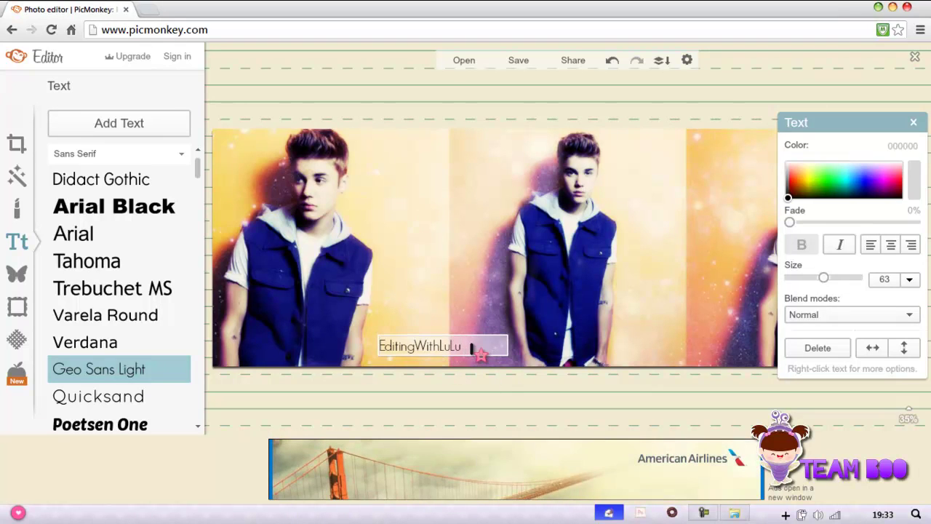
drag(473, 347, 411, 350)
double_click(441, 347)
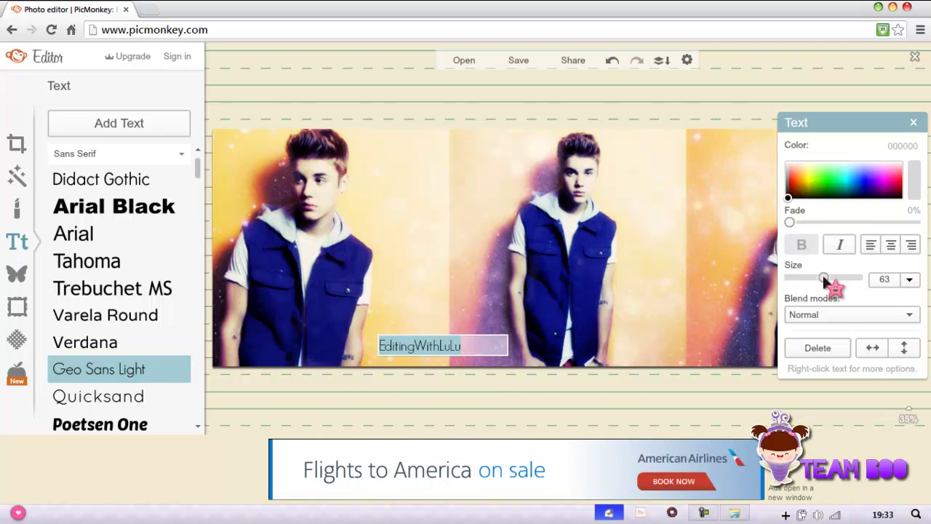
Enlarge the caption and widen its box so EditingWithLuLu fits on one line
drag(823, 276, 845, 275)
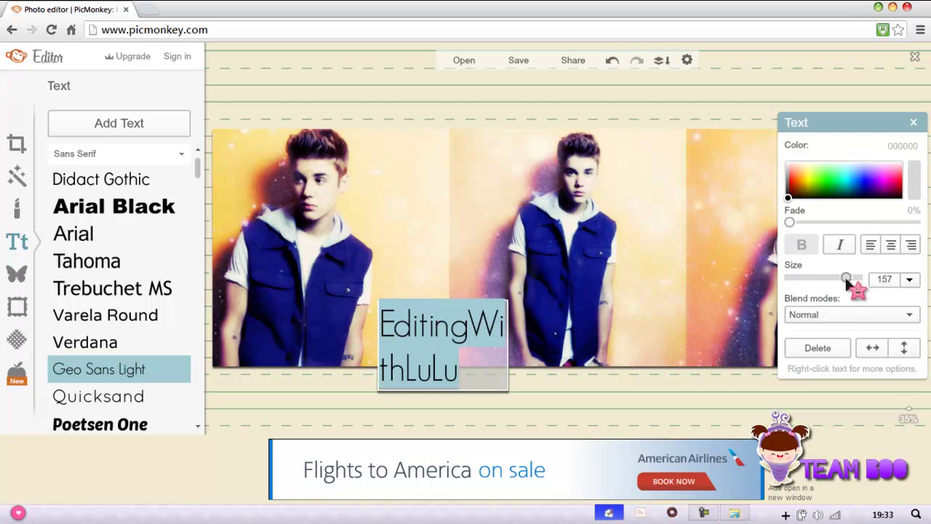
click(467, 351)
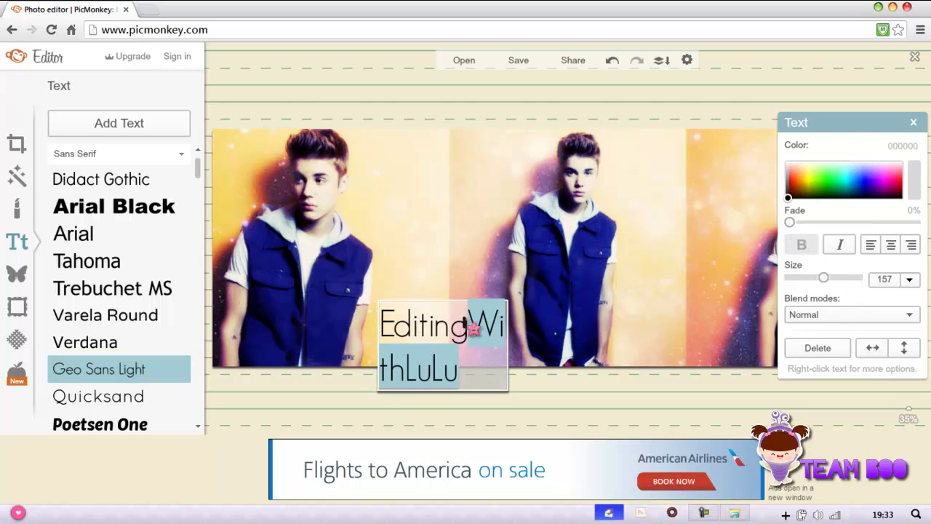
click(489, 299)
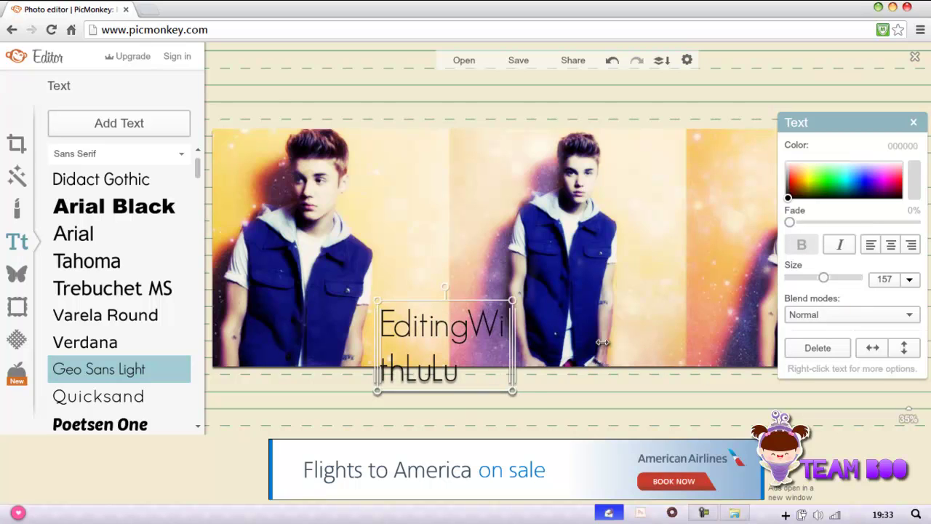
drag(502, 306, 707, 324)
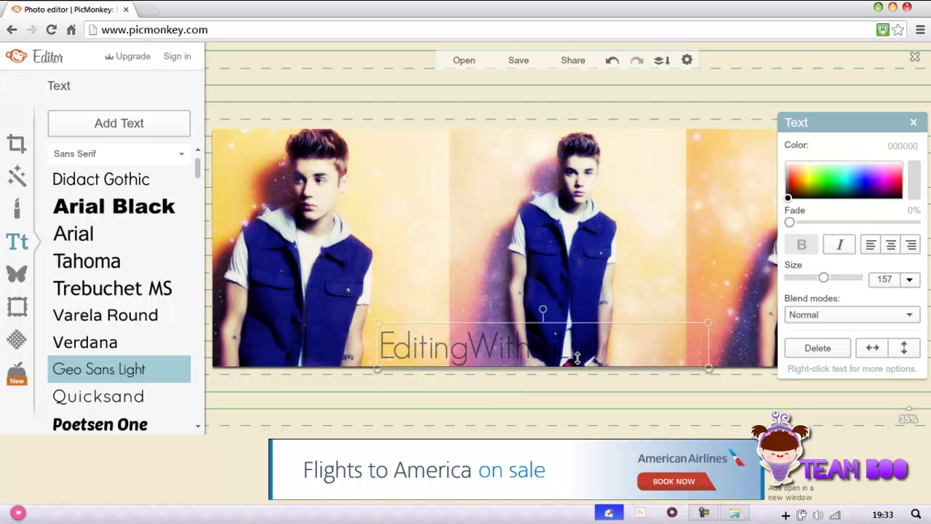
drag(709, 367, 687, 366)
drag(614, 345, 581, 349)
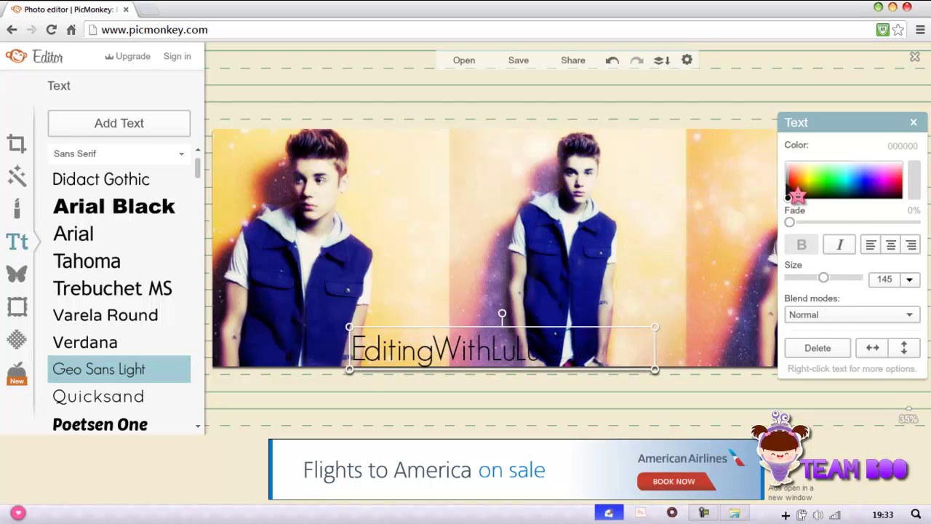
Make the caption white, size 129, and blend it in Difference mode
drag(792, 197, 792, 146)
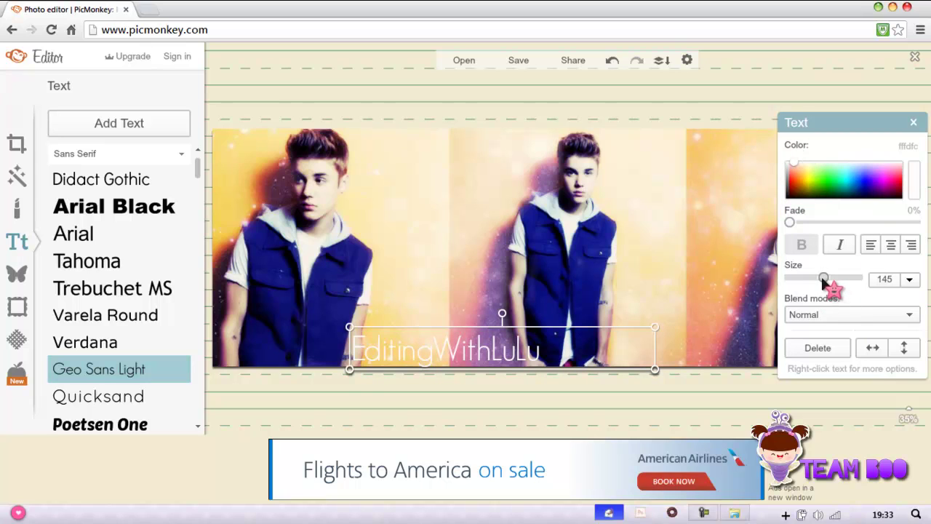
drag(823, 279, 820, 279)
click(825, 315)
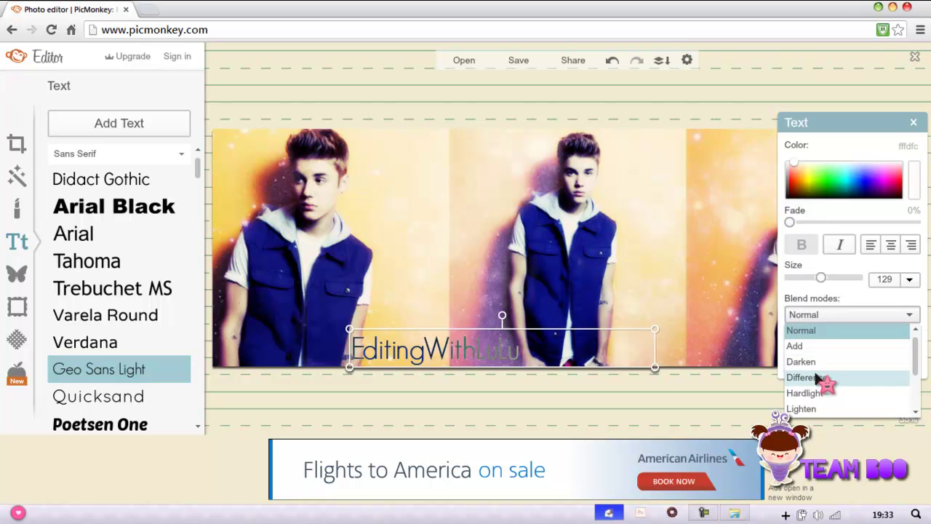
click(818, 378)
drag(482, 353, 494, 356)
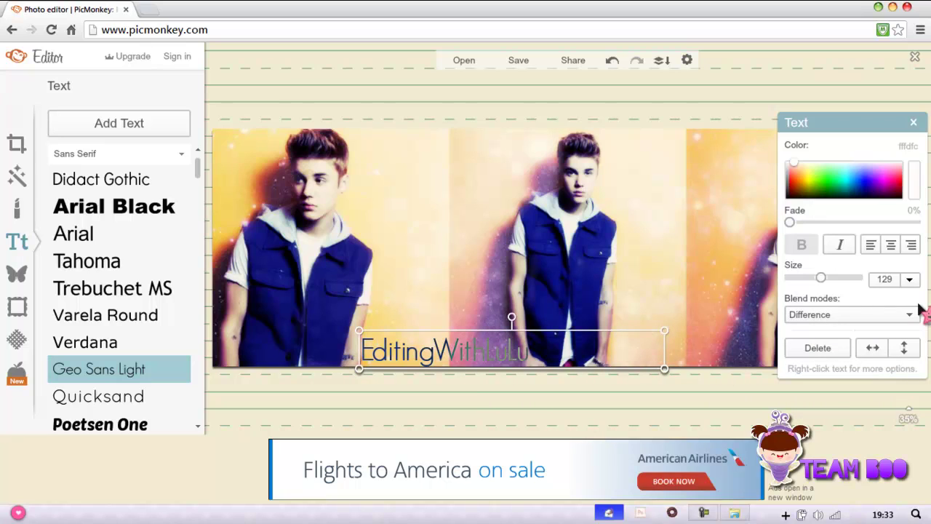
Set the caption to size 162, italicize it, and place it along the bottom edge
click(825, 278)
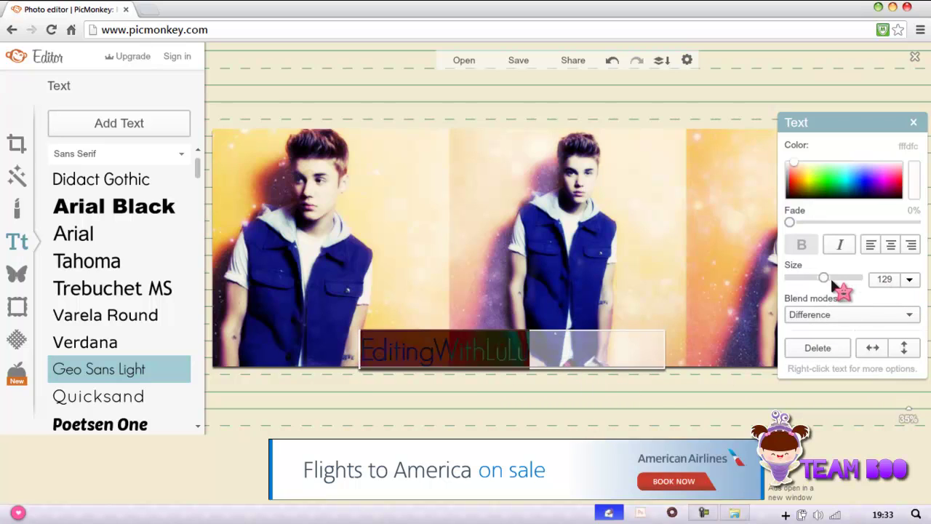
drag(826, 277, 830, 277)
click(840, 243)
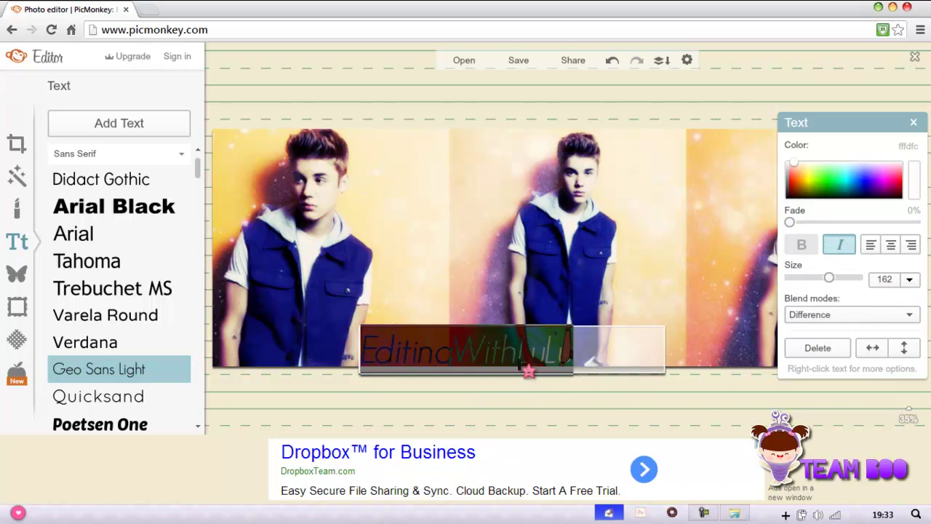
click(582, 336)
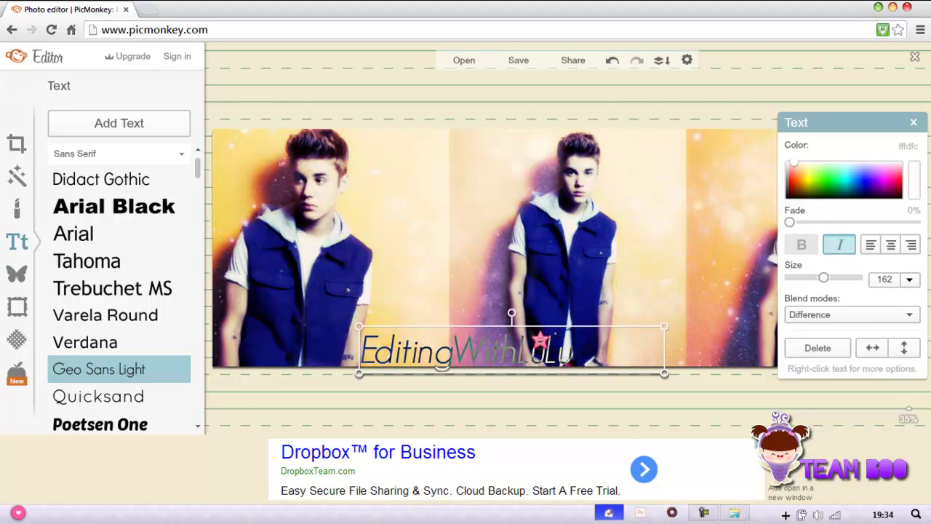
click(538, 329)
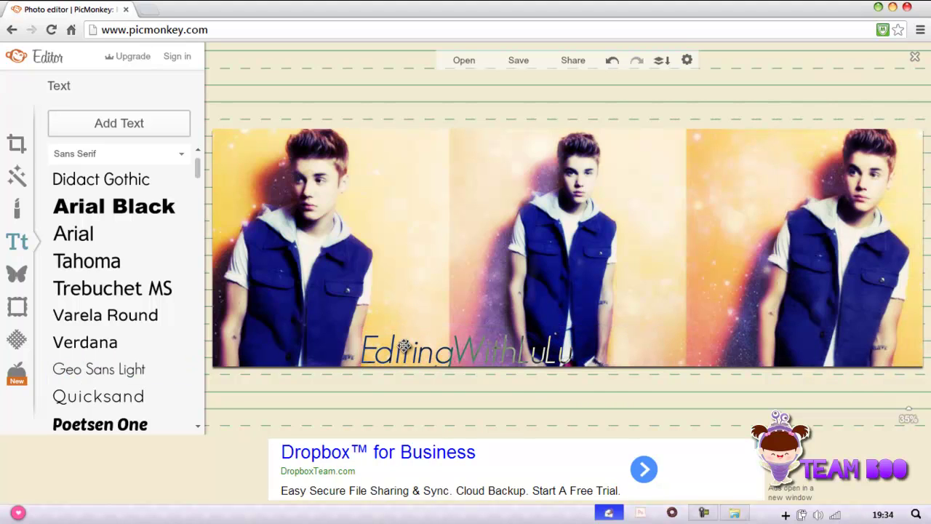
drag(405, 346, 370, 350)
Deselect the caption and switch the collage's save format from JPG to PNG
click(596, 245)
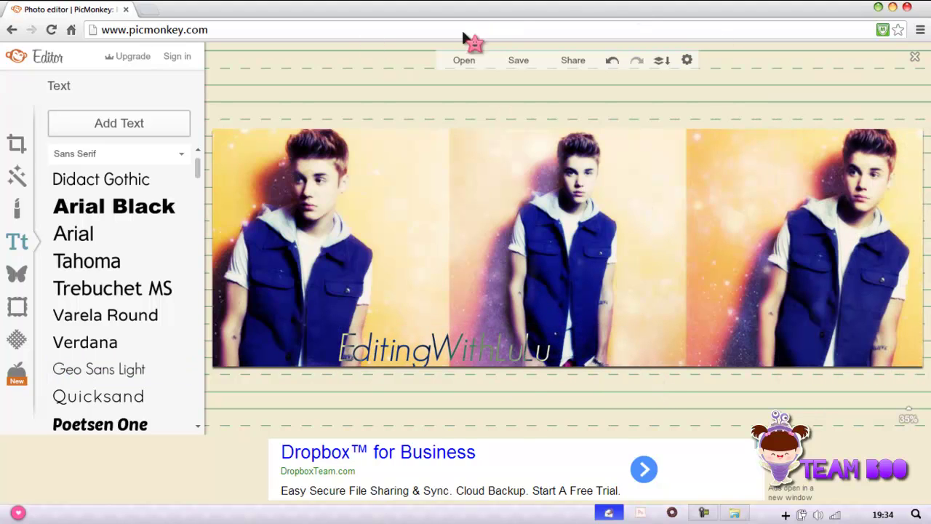
click(517, 52)
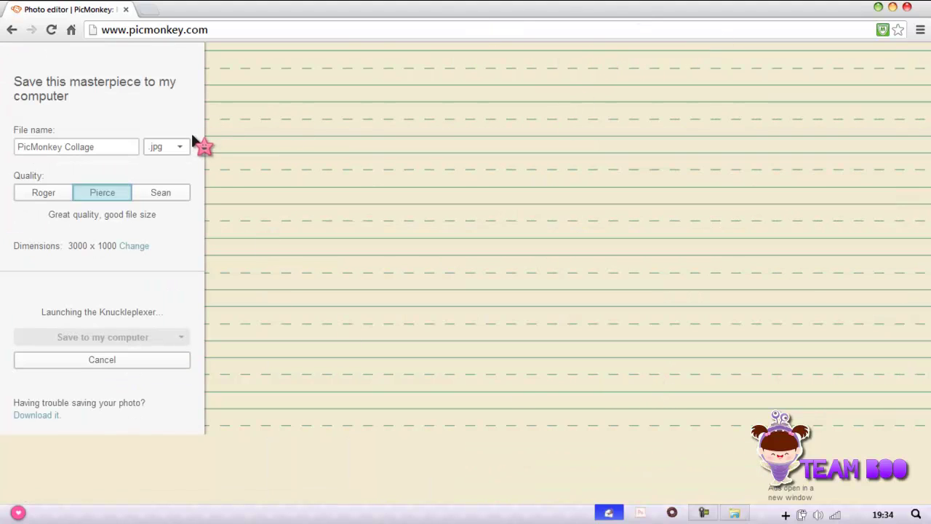
click(183, 147)
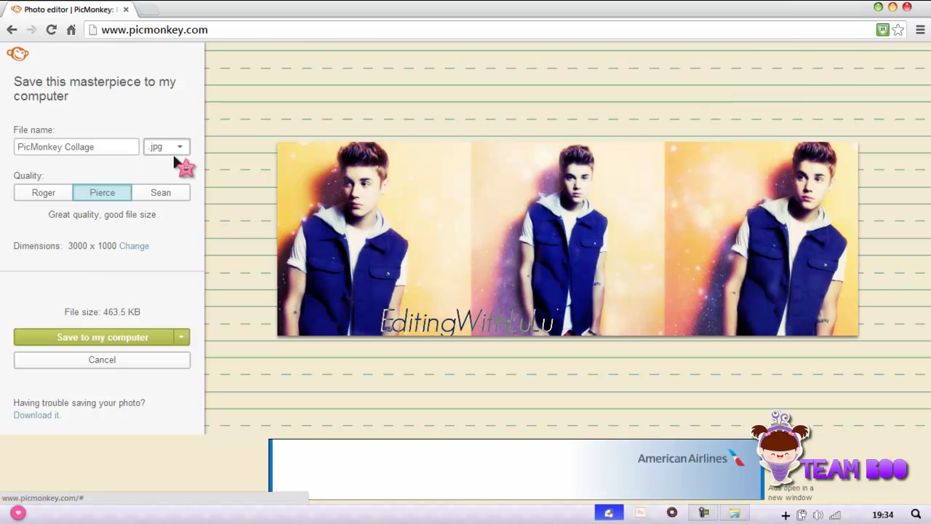
click(163, 180)
Save the PNG to the computer as 'jb cover', replace the existing file, and close the browser
click(122, 337)
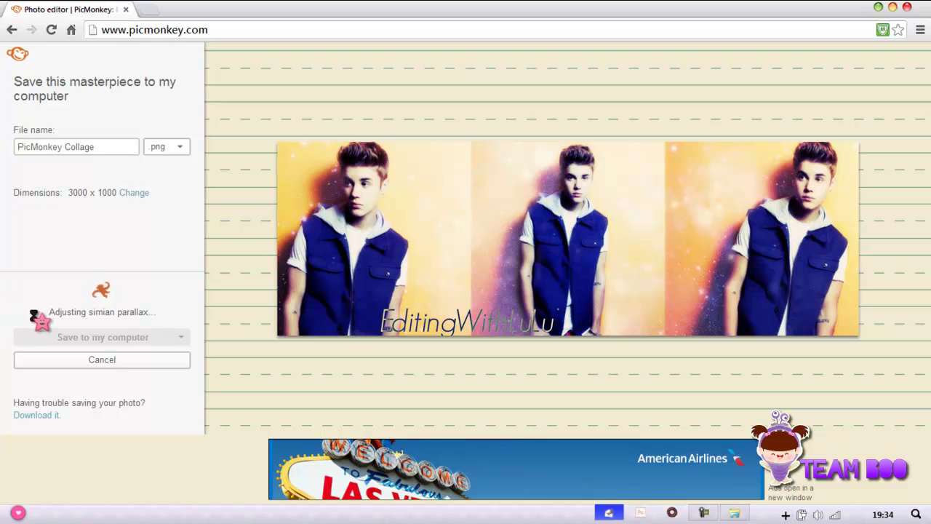
click(126, 338)
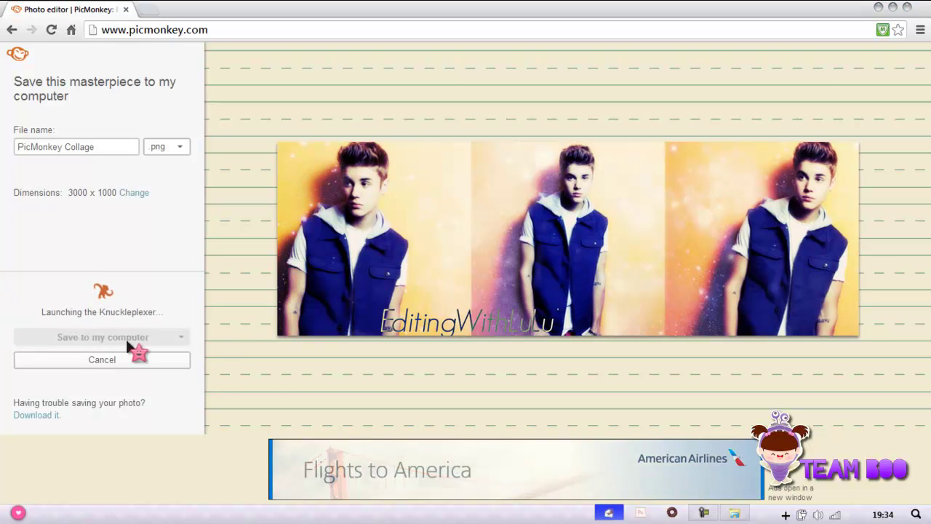
click(479, 175)
click(698, 362)
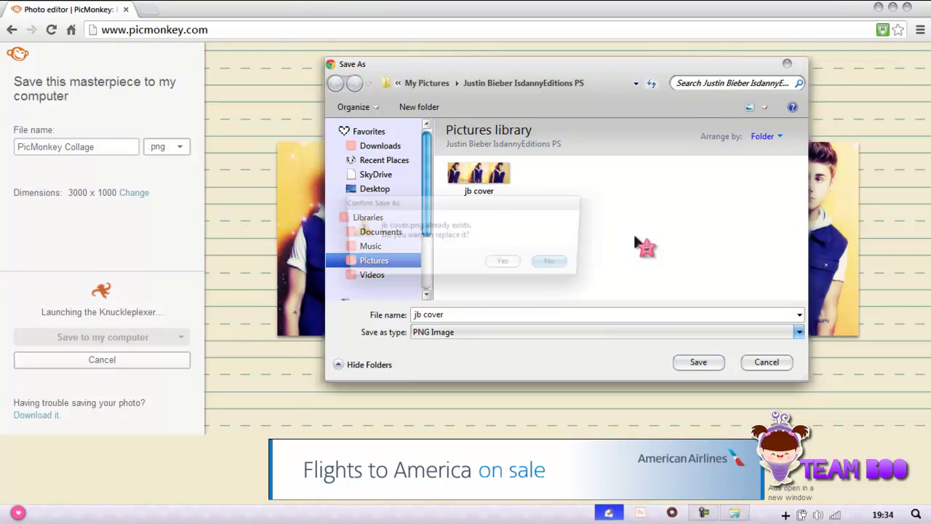
click(522, 263)
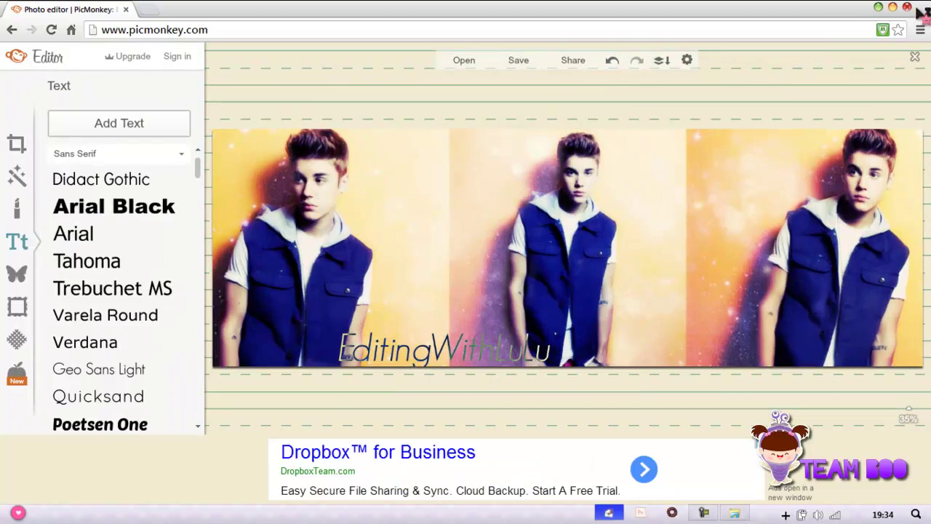
click(908, 7)
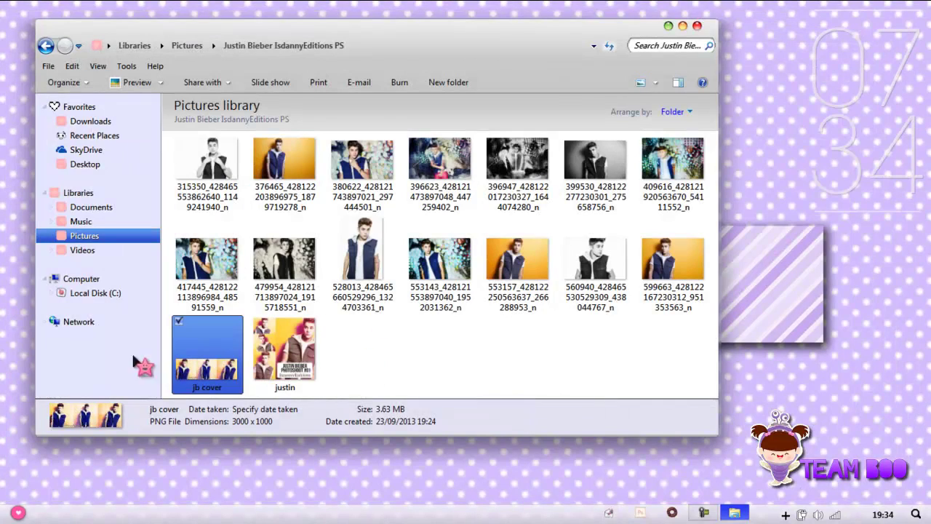
View the saved jb cover PNG full size, then close the viewer and the Pictures folder
double_click(187, 337)
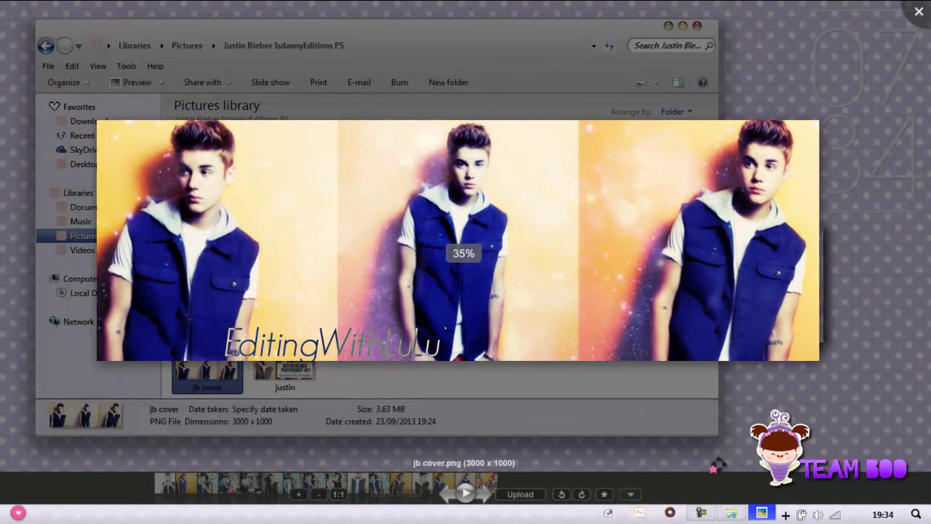
drag(596, 259, 483, 248)
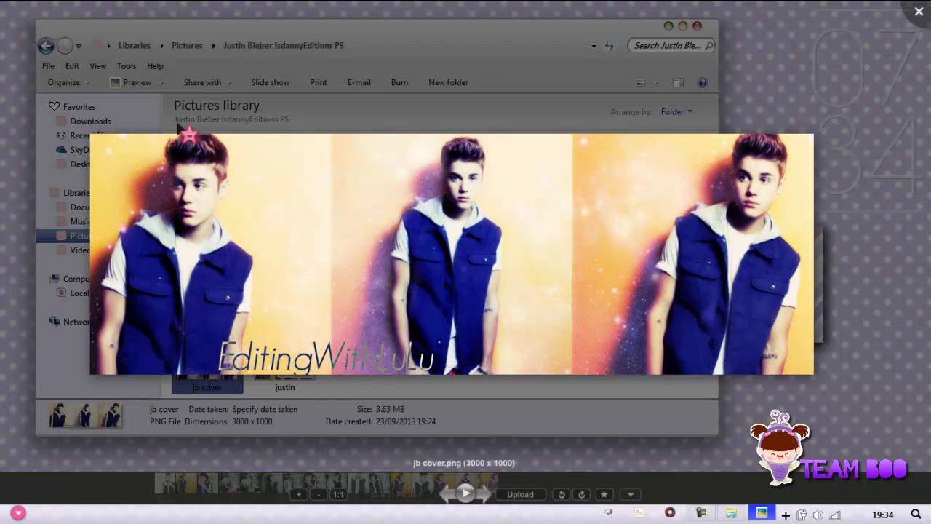
mouse_move(186, 222)
mouse_down()
mouse_move(183, 205)
mouse_move(186, 222)
mouse_up()
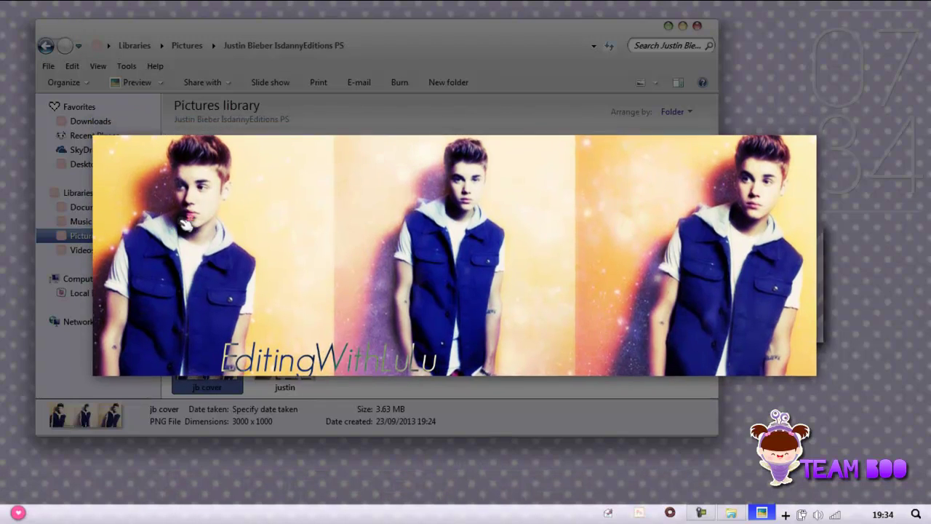
click(703, 27)
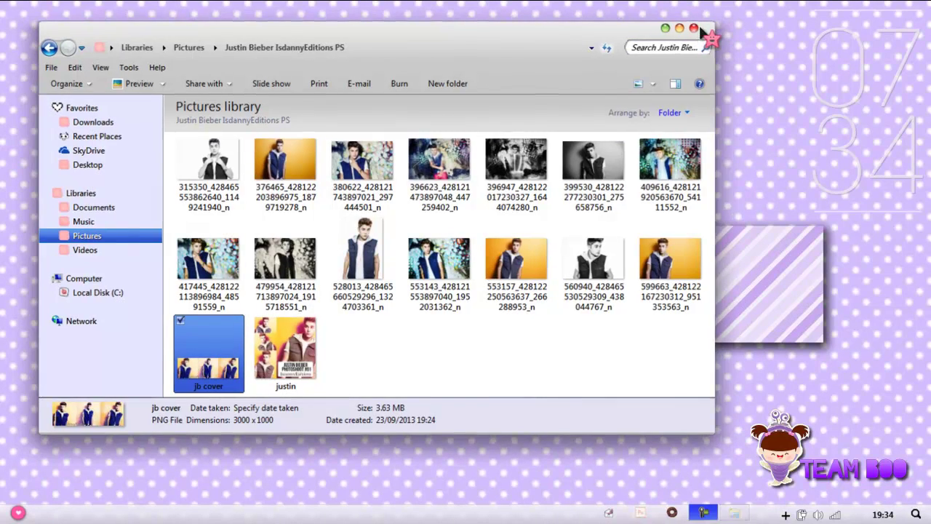
click(698, 29)
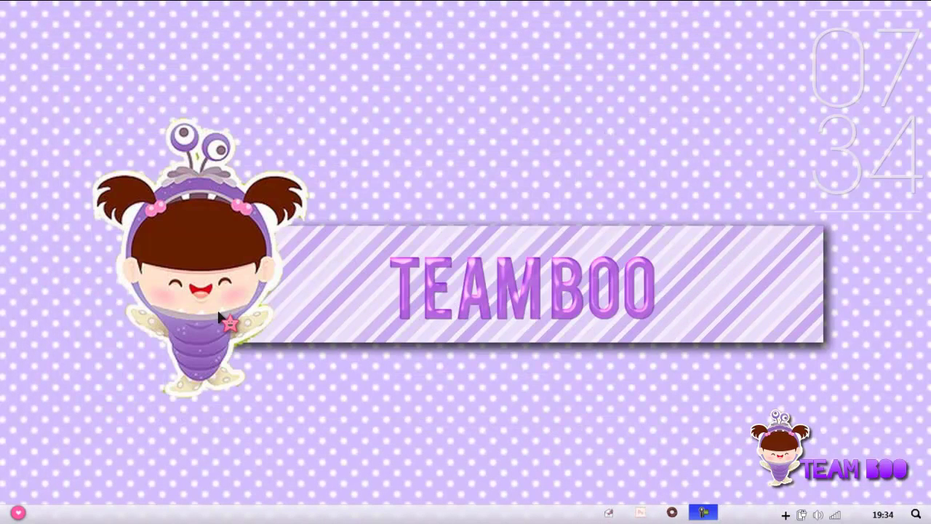